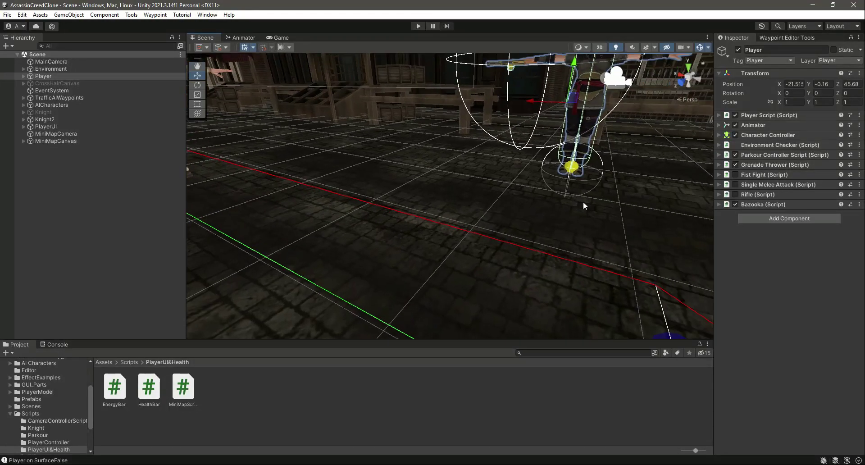
# Step: Examine the brick-walled street area of the scene to find a suitable spot for pickup weapons
pyautogui.moveTo(654, 198); pyautogui.dragTo(396, 201, button='right')
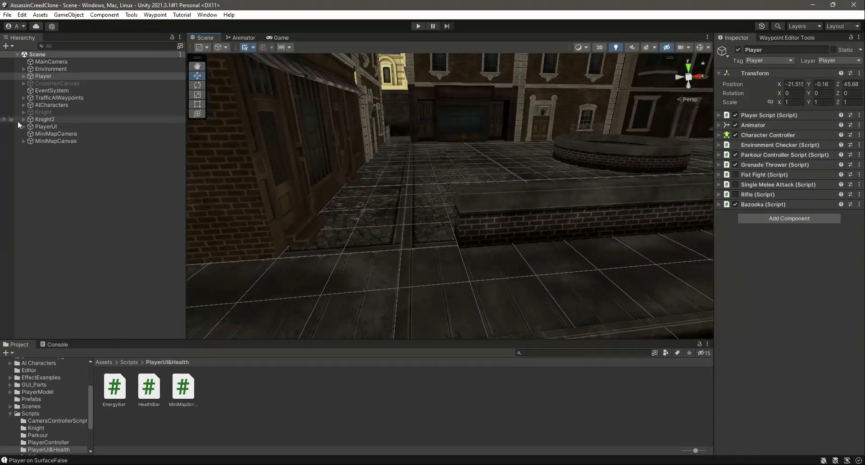
pyautogui.moveTo(448, 182); pyautogui.dragTo(310, 225, button='right')
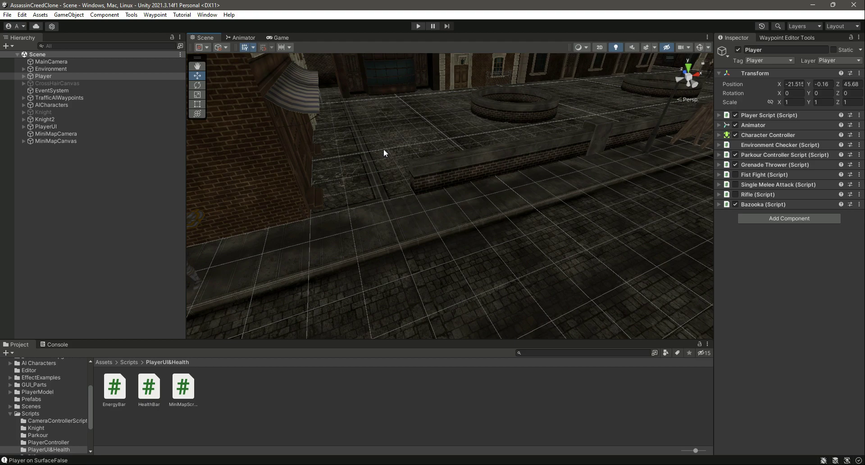
pyautogui.moveTo(384, 149); pyautogui.dragTo(545, 198, button='right')
pyautogui.moveTo(418, 200); pyautogui.dragTo(366, 172, button='right')
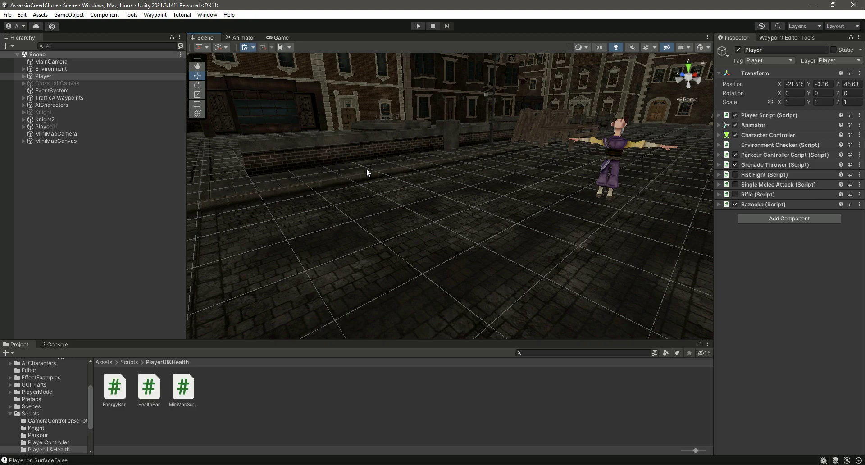
pyautogui.moveTo(456, 191)
pyautogui.mouseDown(button='right')
pyautogui.moveTo(448, 152)
pyautogui.moveTo(425, 265)
pyautogui.moveTo(485, 222)
pyautogui.moveTo(423, 172)
pyautogui.moveTo(498, 201)
pyautogui.moveTo(441, 188)
pyautogui.mouseUp(button='right')
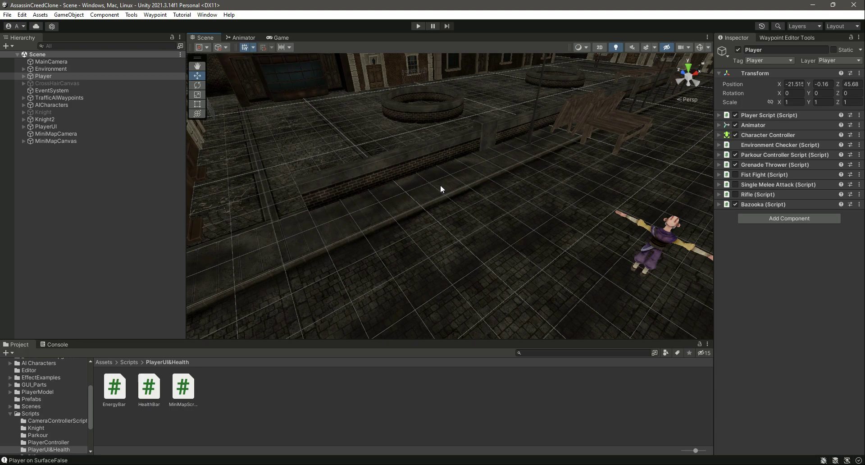
pyautogui.rightClick(64, 167)
pyautogui.click(406, 166)
pyautogui.scroll(2, 450, 185)
pyautogui.moveTo(450, 184); pyautogui.dragTo(338, 194, button='right')
pyautogui.moveTo(547, 210); pyautogui.dragTo(438, 158, button='right')
pyautogui.moveTo(439, 198); pyautogui.dragTo(518, 212, button='right')
# Step: Deactivate the Knight2 object in the scene and clear the selection
pyautogui.click(66, 118)
pyautogui.click(738, 49)
pyautogui.moveTo(470, 204); pyautogui.dragTo(603, 212, button='right')
pyautogui.scroll(3, 266, 220)
pyautogui.click(280, 231)
# Step: Create an empty object named WeaponsToPick near the low brick wall and save the scene
pyautogui.moveTo(543, 231); pyautogui.dragTo(475, 240, button='right')
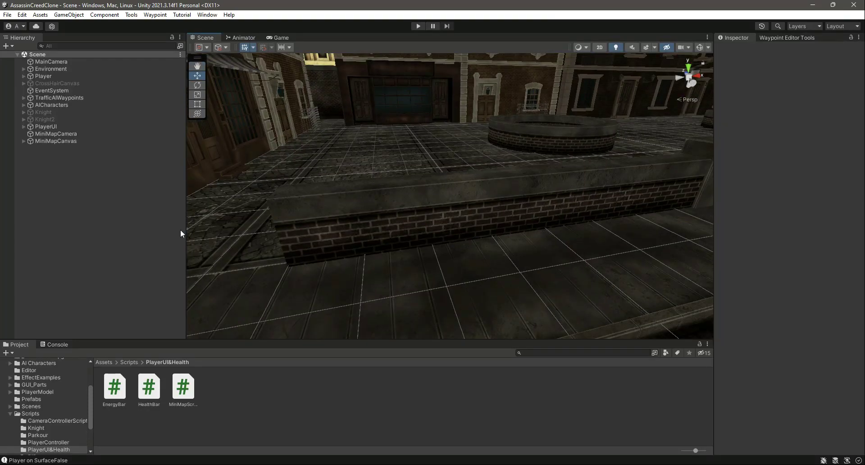
pyautogui.rightClick(56, 179)
pyautogui.click(102, 290)
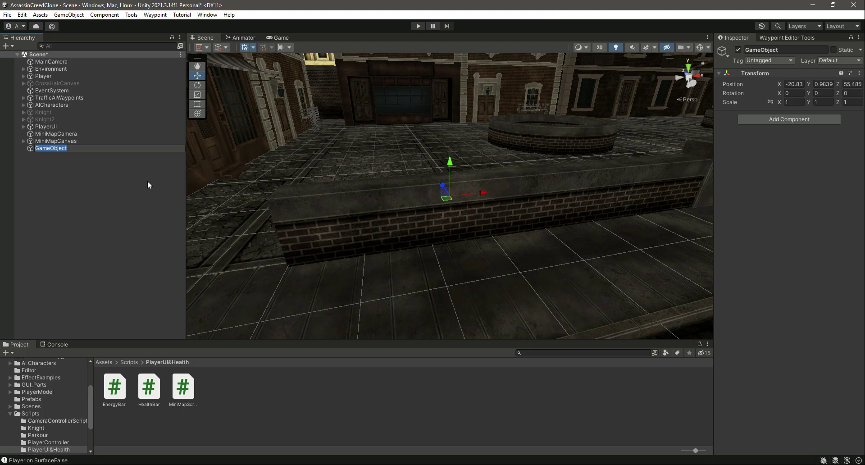
pyautogui.click(791, 50)
pyautogui.write('We')
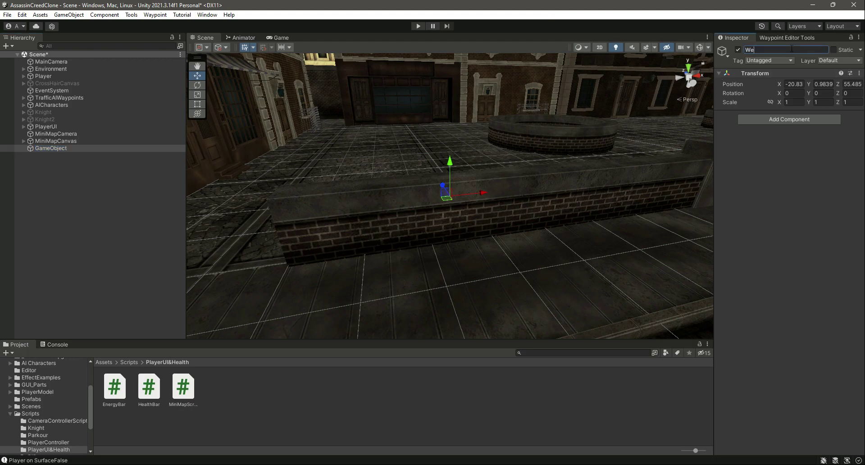
pyautogui.write('aponsToPick')
pyautogui.press('Return')
pyautogui.click(136, 209)
pyautogui.moveTo(471, 166); pyautogui.dragTo(518, 189, button='right')
pyautogui.click(46, 148)
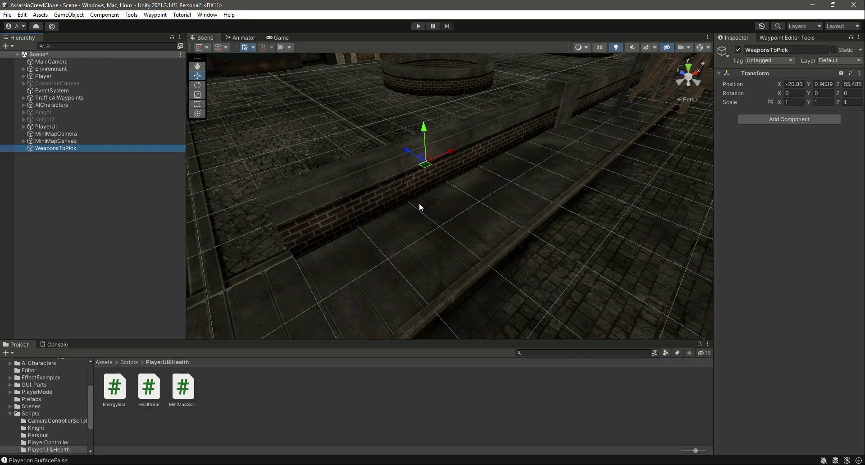
pyautogui.hotkey('ctrl', 's')
# Step: Add the incendiary grenade model from PlayerModel/Rifles/Grenade/source as a child of WeaponsToPick
pyautogui.click(10, 414)
pyautogui.click(38, 399)
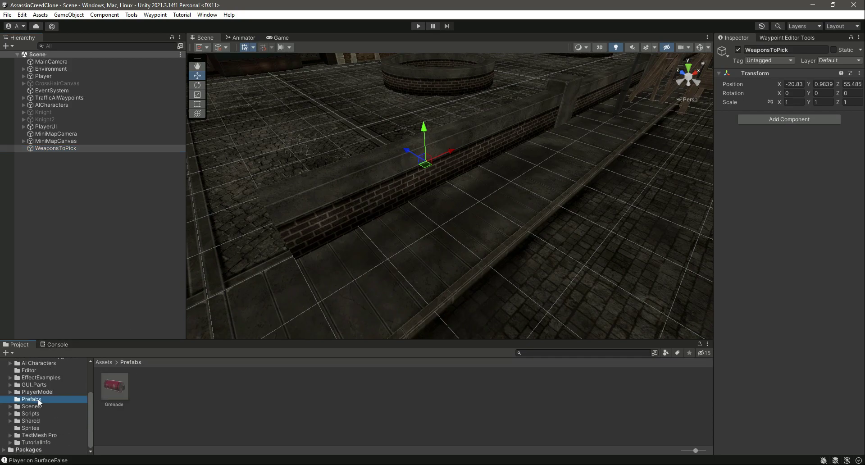
pyautogui.click(39, 391)
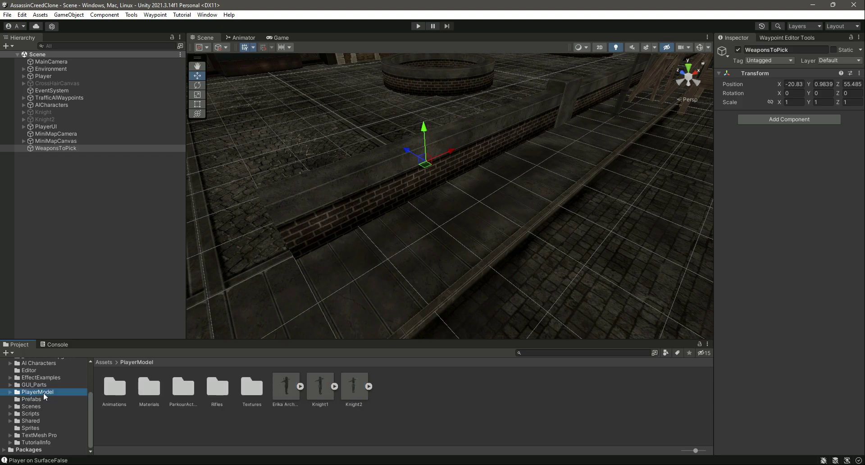
pyautogui.doubleClick(209, 391)
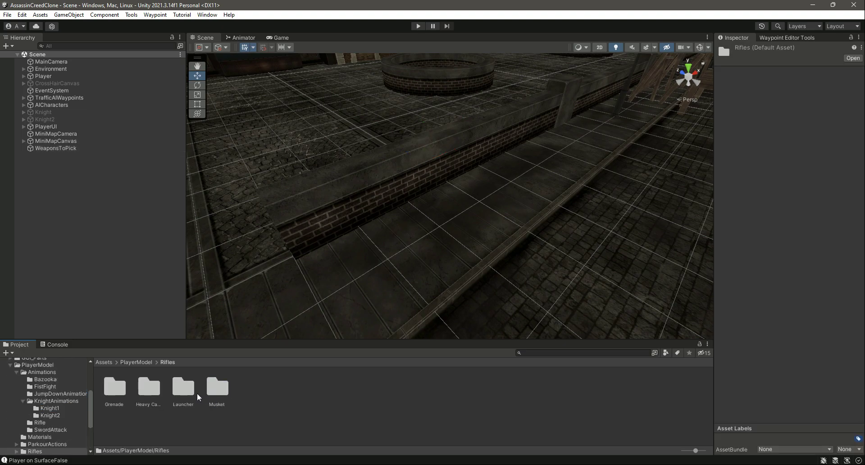
pyautogui.doubleClick(114, 391)
pyautogui.click(146, 390)
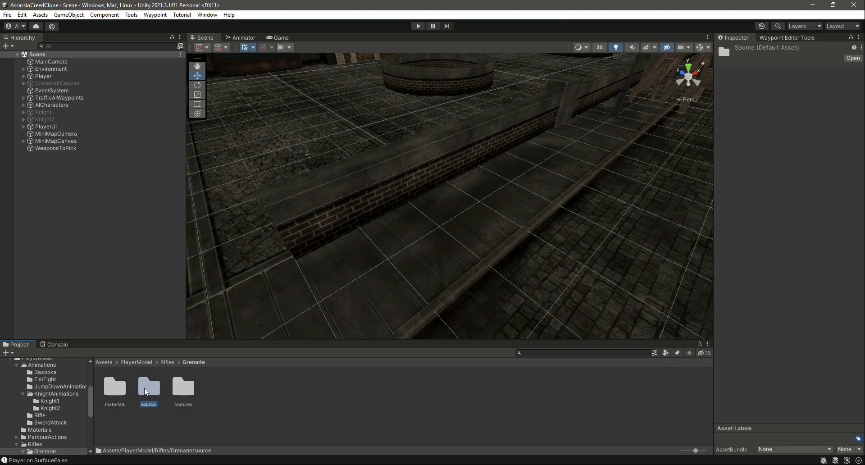
pyautogui.doubleClick(147, 390)
pyautogui.moveTo(110, 389); pyautogui.dragTo(64, 150)
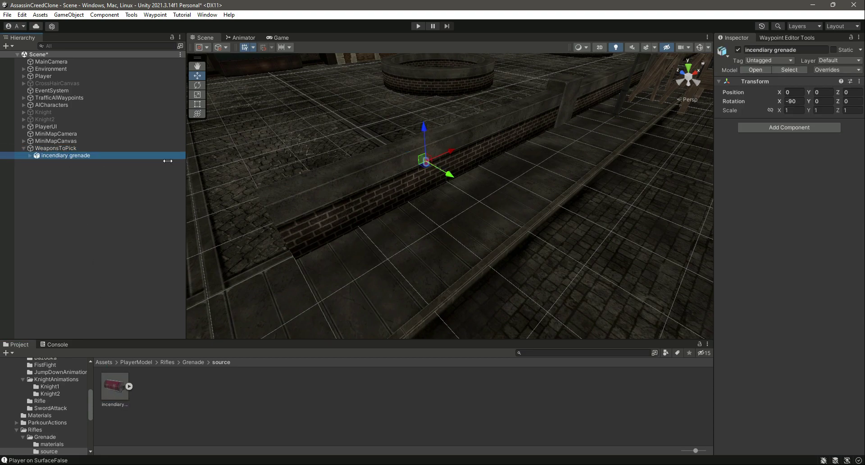
pyautogui.click(58, 148)
pyautogui.click(72, 156)
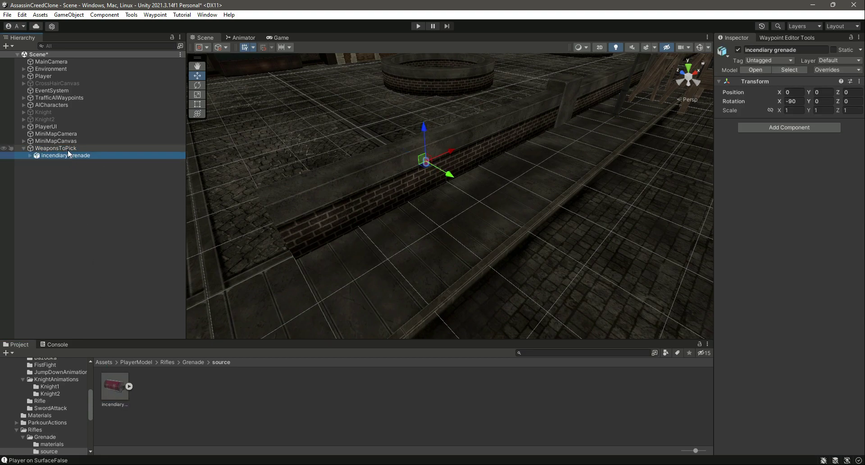
# Step: Move the WeaponsToPick group so the grenade sits at the end of the low brick wall's top
pyautogui.click(23, 148)
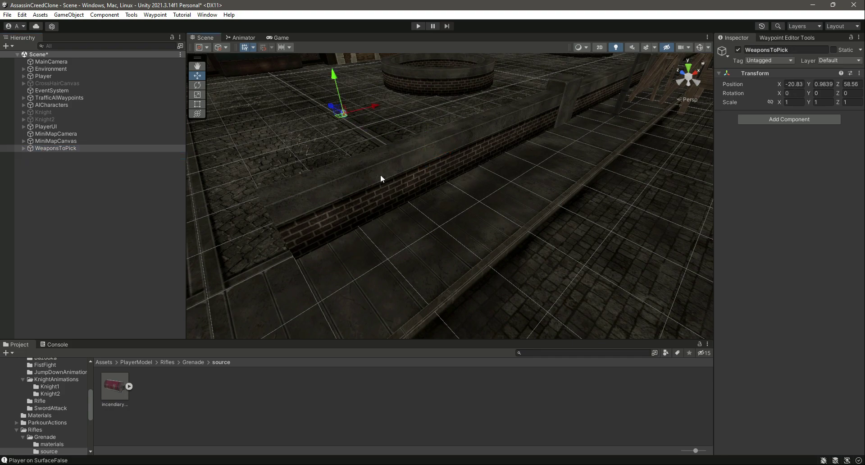
pyautogui.scroll(-4, 384, 169)
pyautogui.moveTo(387, 163); pyautogui.dragTo(479, 187, button='right')
pyautogui.scroll(-3, 277, 182)
pyautogui.moveTo(253, 200); pyautogui.dragTo(434, 222)
pyautogui.moveTo(468, 184); pyautogui.dragTo(467, 165)
pyautogui.click(469, 178)
pyautogui.click(88, 169)
pyautogui.click(23, 148)
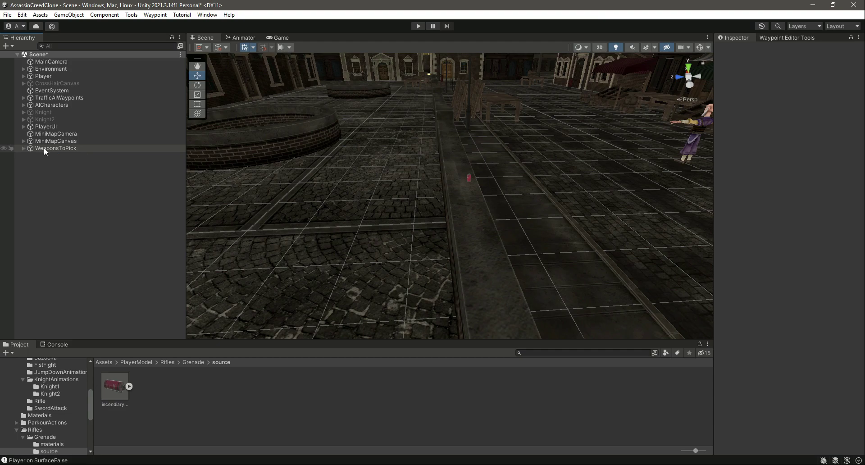
pyautogui.doubleClick(37, 147)
pyautogui.moveTo(475, 199); pyautogui.dragTo(518, 190, button='right')
pyautogui.moveTo(518, 193); pyautogui.dragTo(442, 255)
pyautogui.moveTo(406, 203); pyautogui.dragTo(412, 210)
pyautogui.moveTo(412, 213); pyautogui.dragTo(473, 247, button='right')
# Step: Unpack the incendiary grenade's prefab instance under WeaponsToPick
pyautogui.click(24, 148)
pyautogui.click(74, 182)
pyautogui.click(63, 155)
pyautogui.rightClick(63, 155)
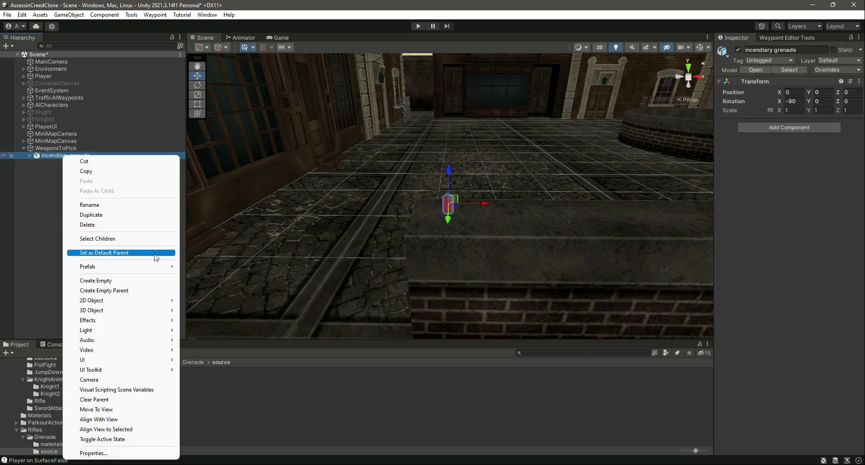
pyautogui.moveTo(154, 266)
pyautogui.click(217, 307)
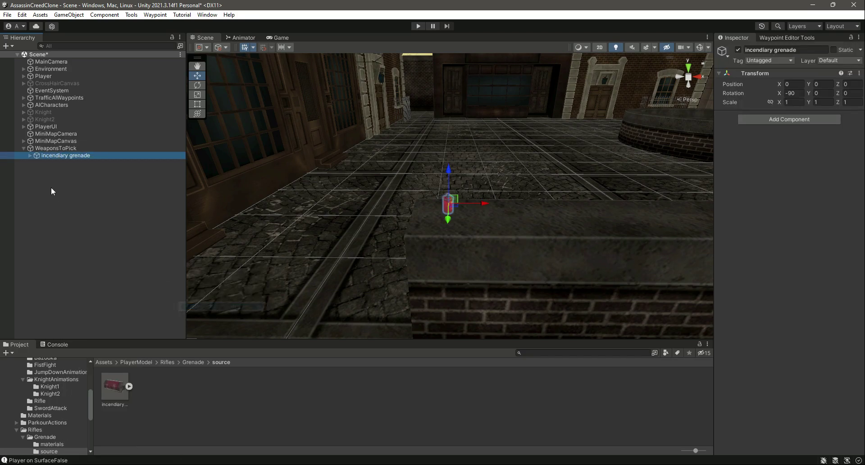
# Step: Add the Heavy Cavalry Sword model under WeaponsToPick and shift it along X to about 0.61
pyautogui.click(191, 362)
pyautogui.click(166, 362)
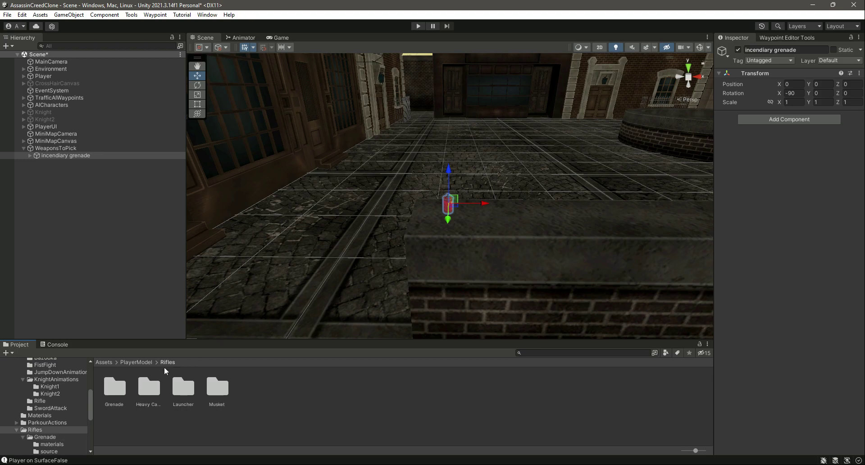
pyautogui.doubleClick(153, 391)
pyautogui.moveTo(149, 386); pyautogui.dragTo(69, 148)
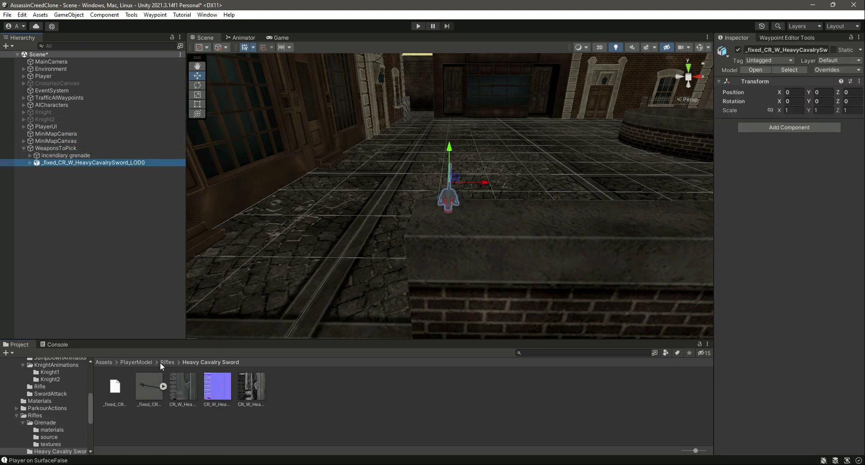
pyautogui.moveTo(489, 181); pyautogui.dragTo(566, 198)
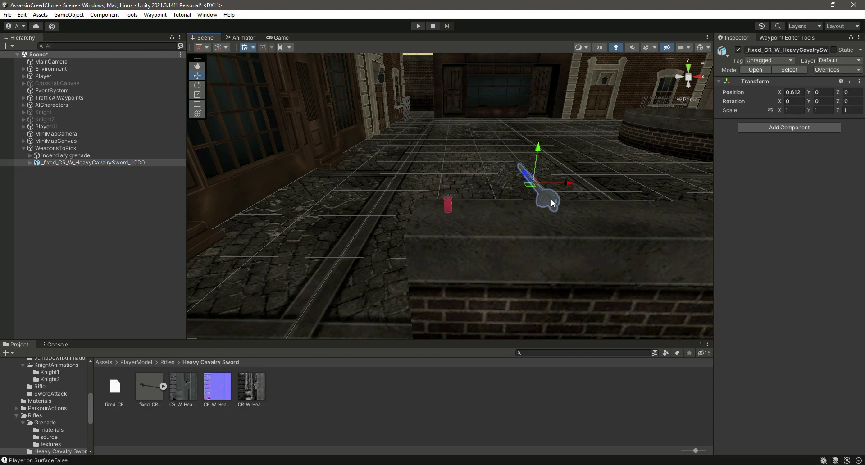
# Step: Add the bio_shotgun model from the Launcher source folder as a child of WeaponsToPick
pyautogui.click(167, 362)
pyautogui.doubleClick(185, 389)
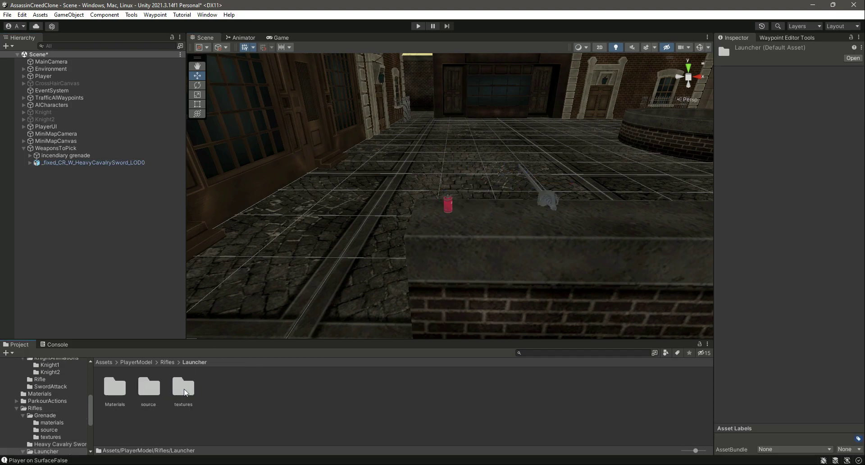
pyautogui.doubleClick(161, 390)
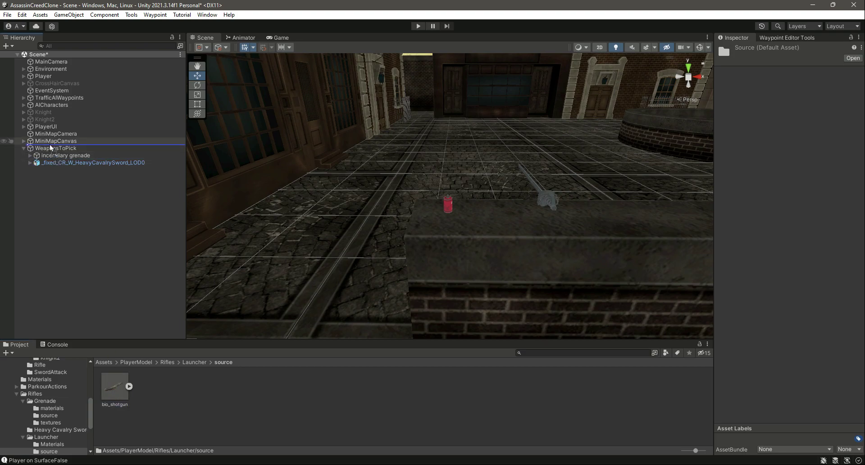
pyautogui.moveTo(53, 149); pyautogui.dragTo(53, 150)
# Step: Add the Musket model under WeaponsToPick and move it along the wall to X about 1.02
pyautogui.click(194, 362)
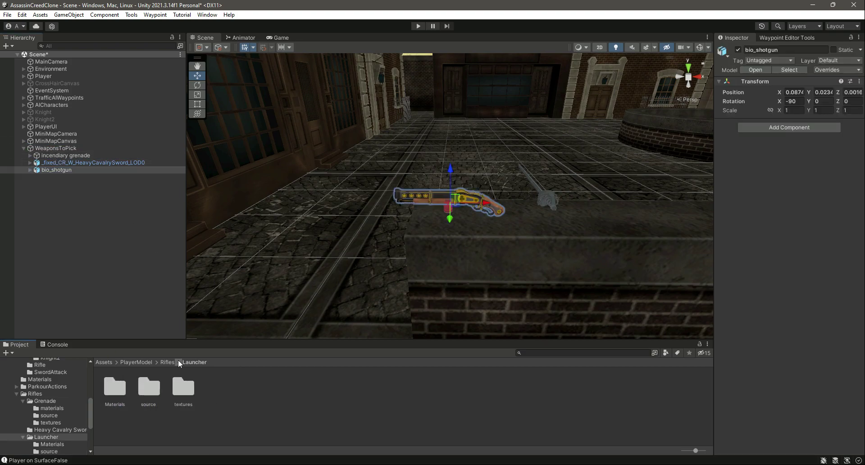
pyautogui.click(167, 362)
pyautogui.doubleClick(207, 387)
pyautogui.moveTo(151, 385); pyautogui.dragTo(56, 147)
pyautogui.moveTo(480, 261); pyautogui.dragTo(721, 231)
pyautogui.moveTo(479, 304); pyautogui.dragTo(521, 294, button='right')
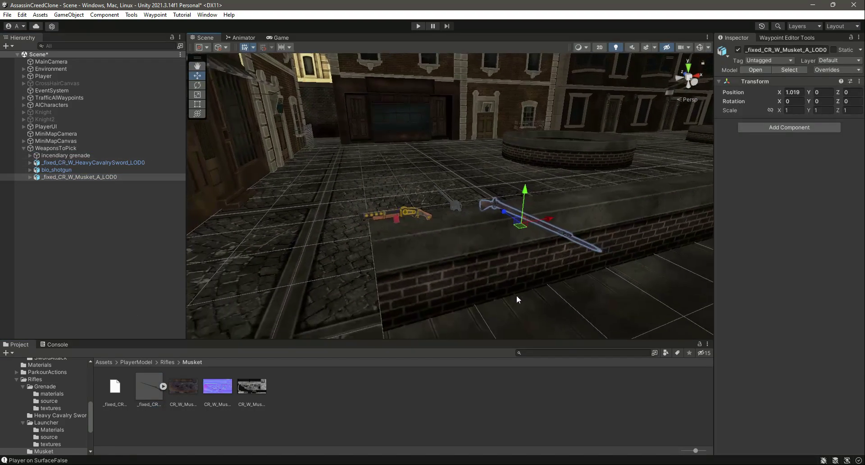
# Step: Collapse the Grenade, Rifles and PlayerModel folders in the project tree and clear the selection
pyautogui.click(23, 386)
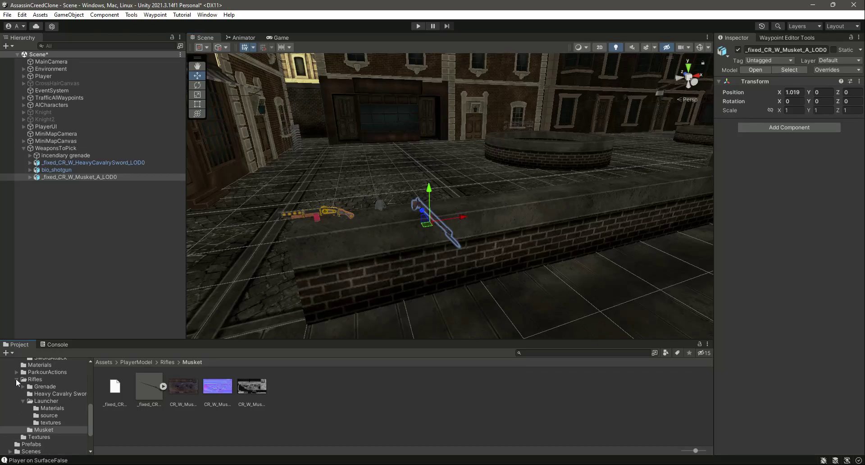
pyautogui.click(17, 379)
pyautogui.scroll(3, 13, 384)
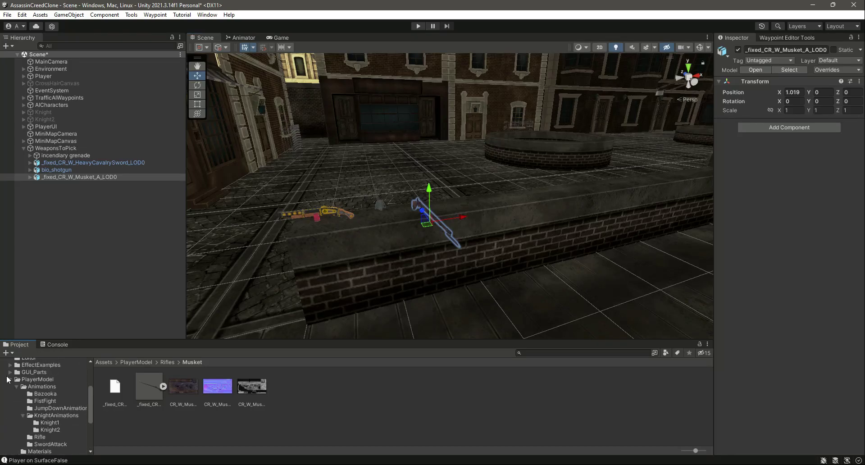
pyautogui.click(10, 379)
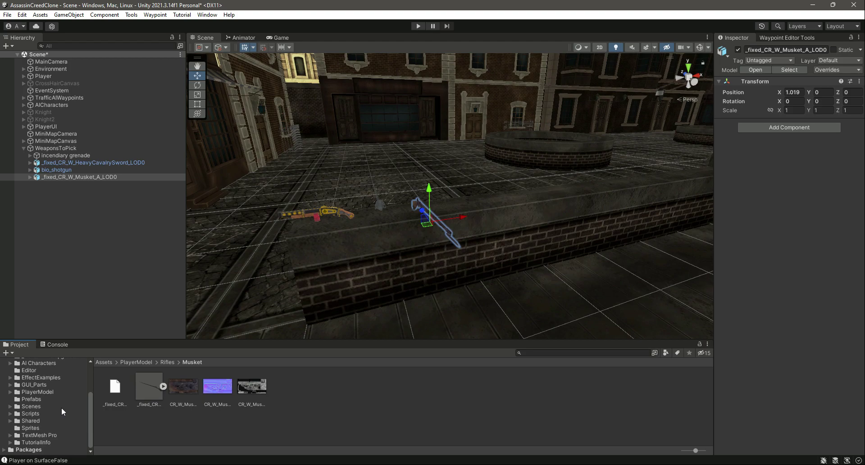
pyautogui.click(343, 404)
# Step: Switch to the Asset Store page in the browser and open the Potions, Coin And Box of Pandora Pack in Unity
pyautogui.hotkey('alt', 'Tab')
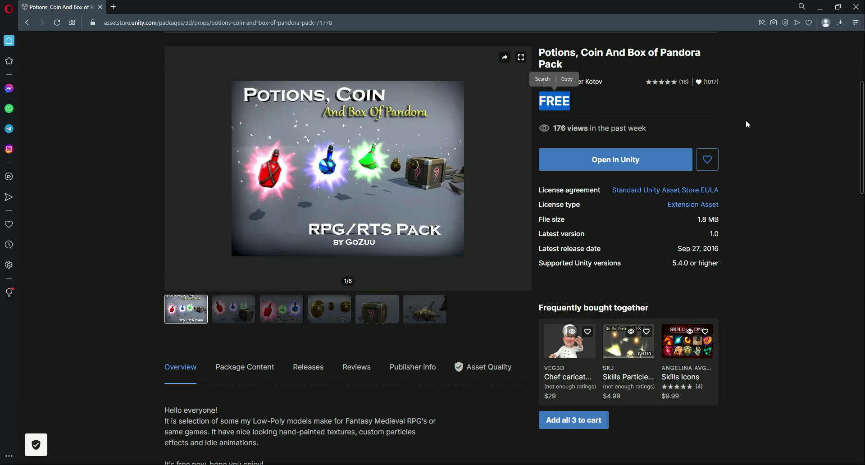
pyautogui.moveTo(546, 54); pyautogui.dragTo(579, 64)
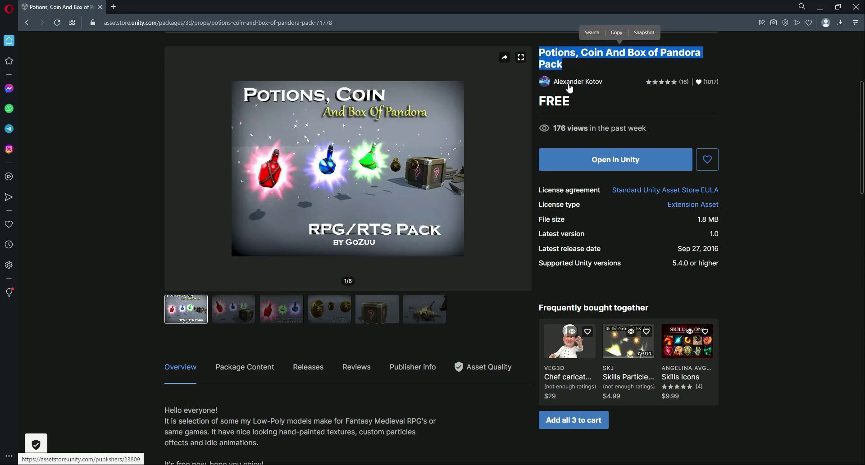
pyautogui.click(762, 129)
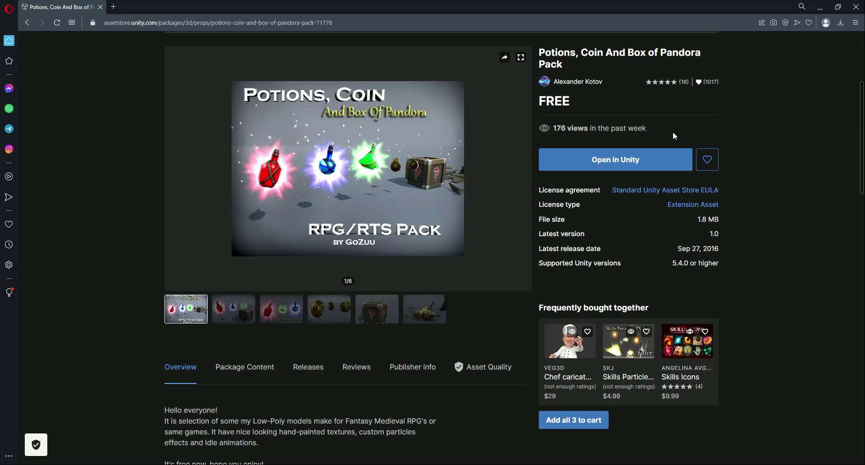
pyautogui.click(611, 165)
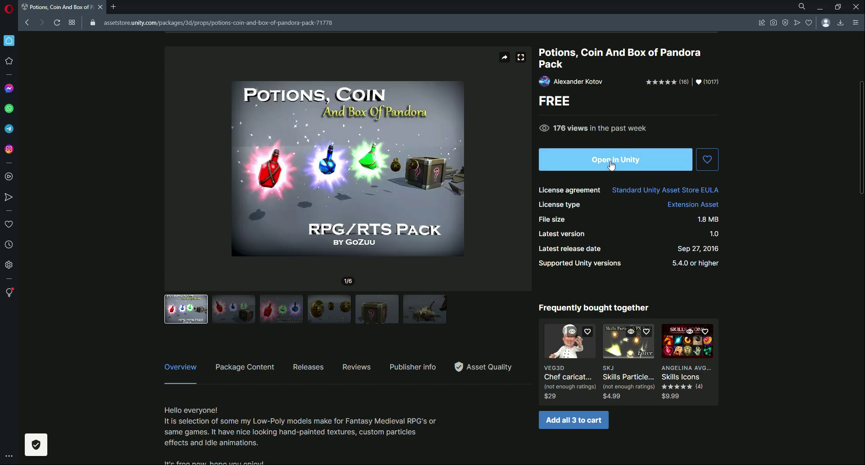
pyautogui.click(494, 95)
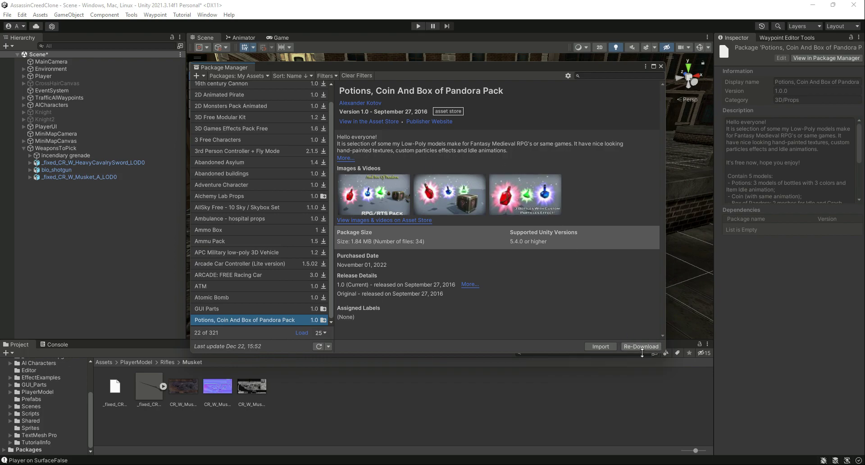
# Step: Import all files of the Potions, Coin And Box of Pandora Pack and close the Package Manager
pyautogui.click(604, 346)
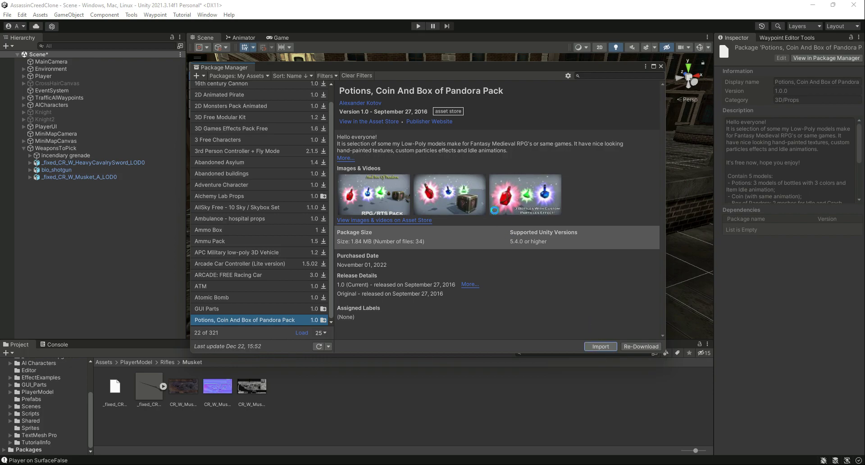
pyautogui.scroll(-5, 498, 246)
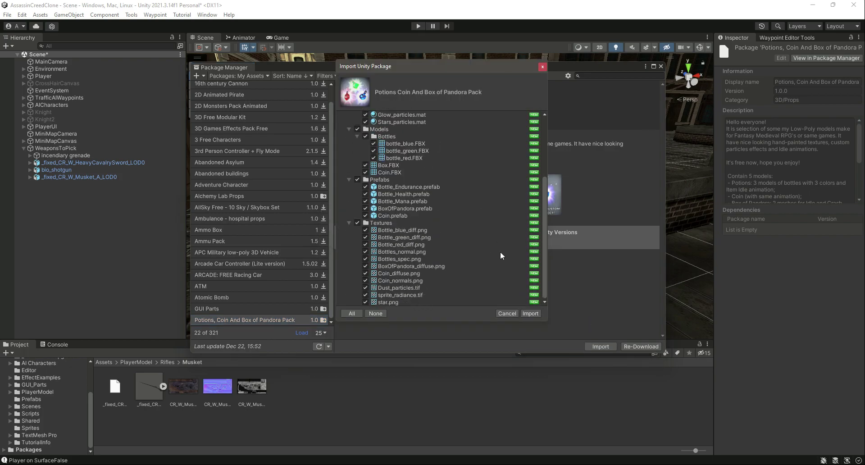
pyautogui.click(529, 312)
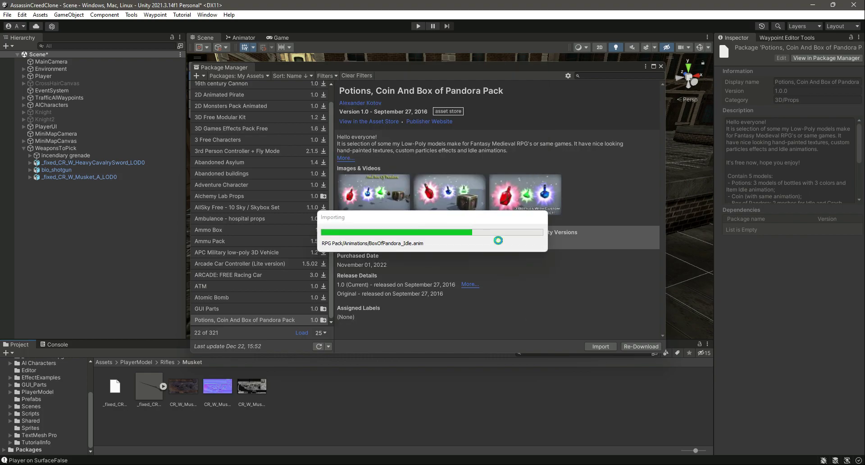
pyautogui.click(661, 67)
# Step: Collapse the PlayerModel folder and open the Prefabs folder of the imported RPG Pack
pyautogui.scroll(3, 21, 405)
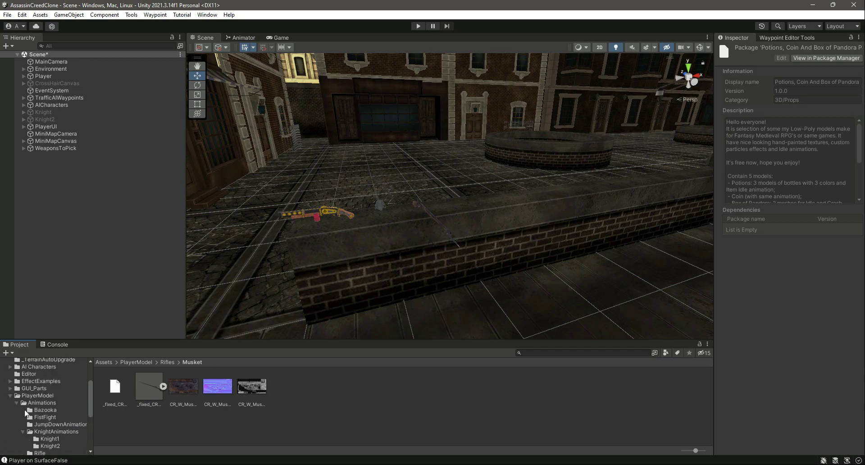
pyautogui.click(10, 395)
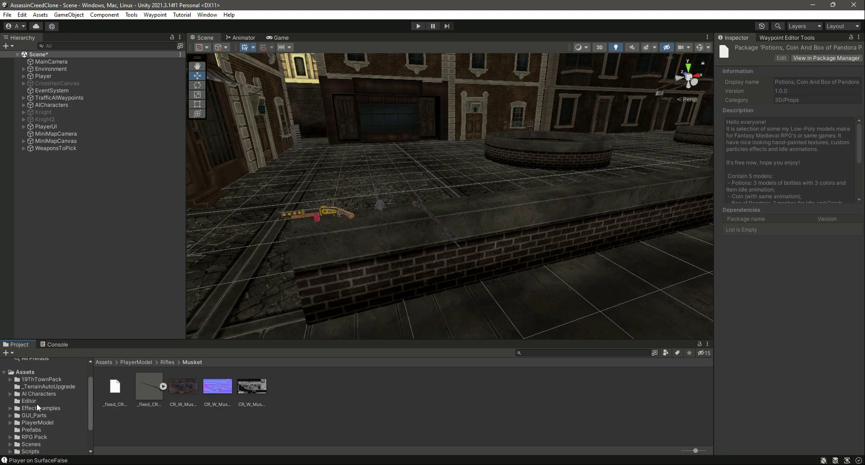
pyautogui.scroll(-3, 36, 405)
pyautogui.click(36, 399)
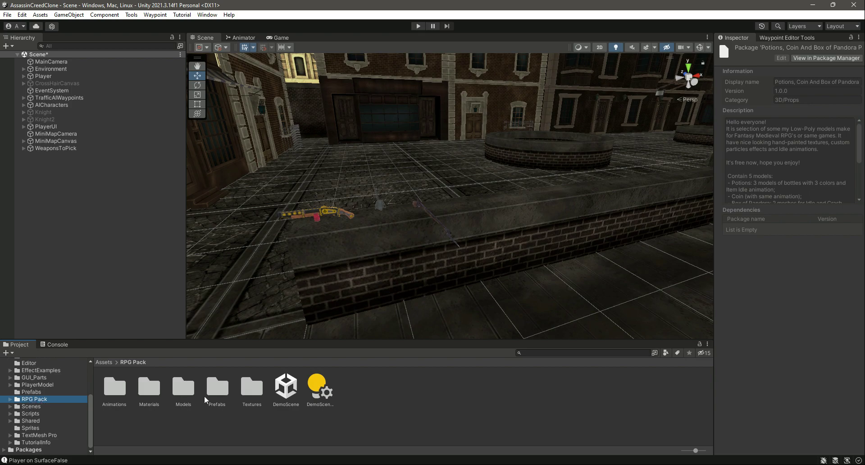
pyautogui.doubleClick(214, 391)
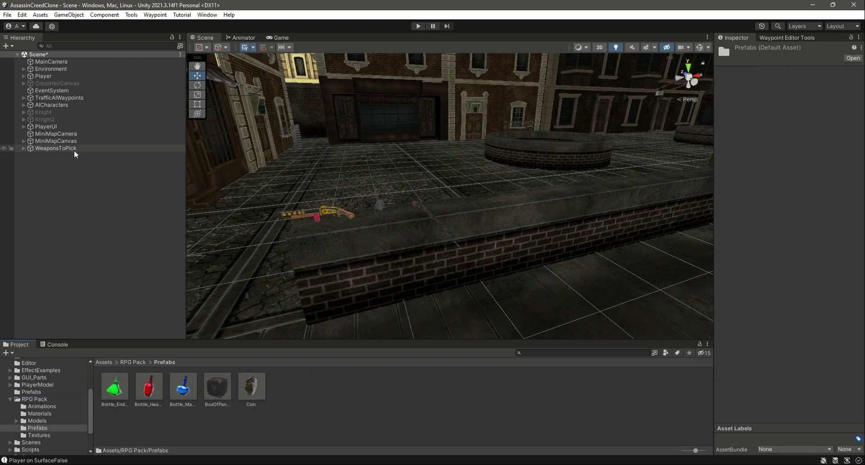
# Step: Add the Bottle_Endurance and Bottle_Health prefabs as children of WeaponsToPick
pyautogui.click(23, 148)
pyautogui.moveTo(116, 394); pyautogui.dragTo(66, 150)
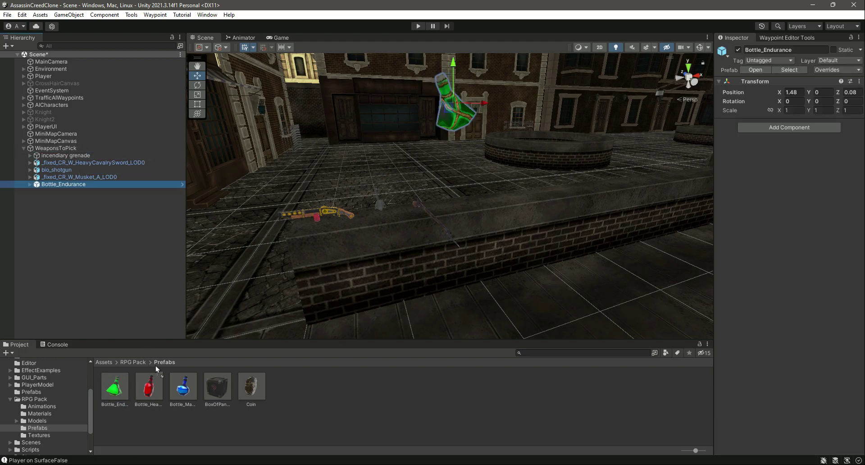
pyautogui.moveTo(151, 390); pyautogui.dragTo(65, 148)
# Step: Lower Bottle_Health to wall height and move it along the wall to about X 8.78, Y -0.98
pyautogui.moveTo(551, 148); pyautogui.dragTo(482, 212, button='right')
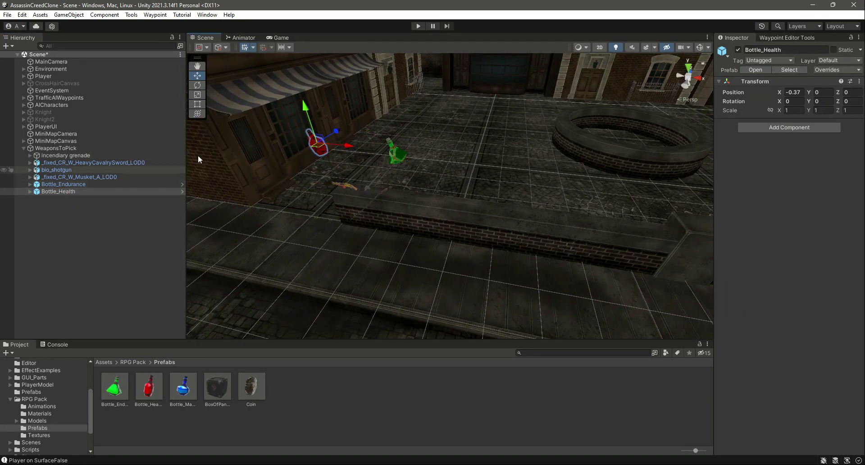
pyautogui.moveTo(309, 116); pyautogui.dragTo(338, 143)
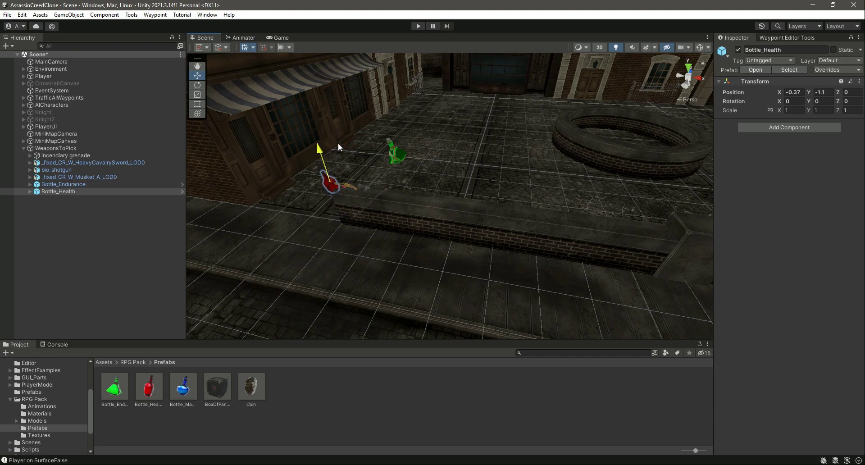
pyautogui.moveTo(364, 182); pyautogui.dragTo(643, 225)
pyautogui.moveTo(479, 263); pyautogui.dragTo(566, 248, button='right')
pyautogui.moveTo(495, 207); pyautogui.dragTo(604, 194)
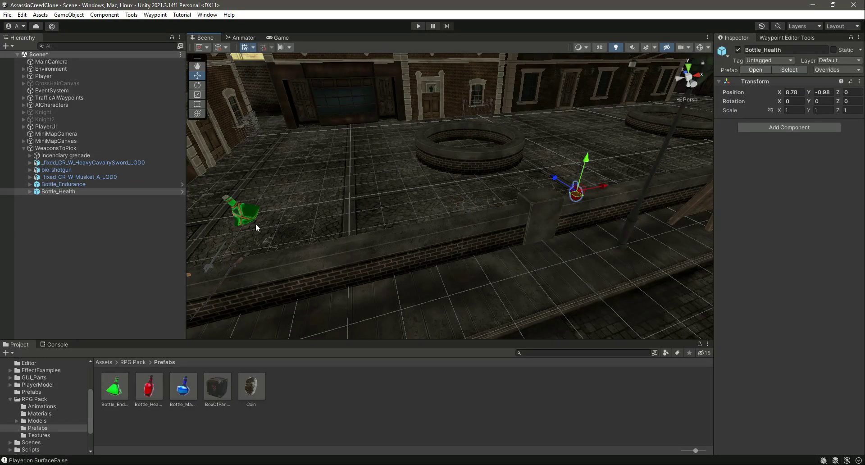
# Step: Move Bottle_Endurance down onto the wall at about X 6.3, Y -0.96
pyautogui.click(26, 183)
pyautogui.moveTo(233, 189); pyautogui.dragTo(532, 237)
pyautogui.moveTo(531, 237); pyautogui.dragTo(58, 175, button='right')
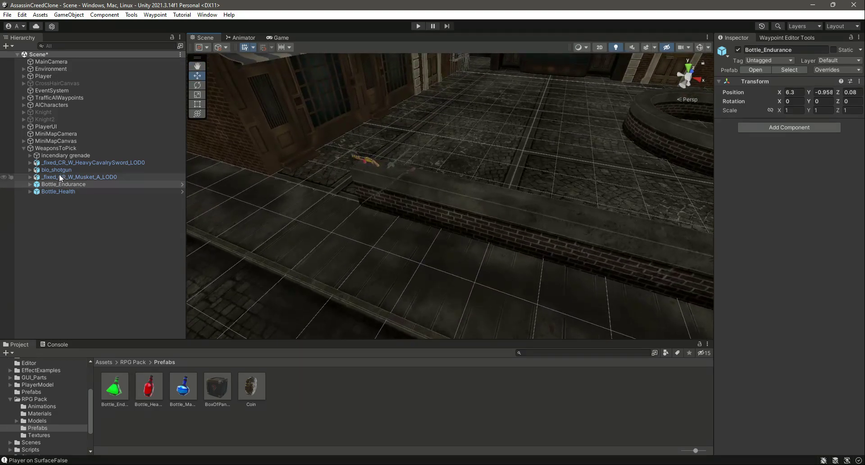
# Step: Completely unpack the sword, bio_shotgun, musket, Bottle_Endurance and Bottle_Health prefabs under WeaponsToPick
pyautogui.click(70, 176)
pyautogui.moveTo(370, 243); pyautogui.dragTo(362, 264, button='right')
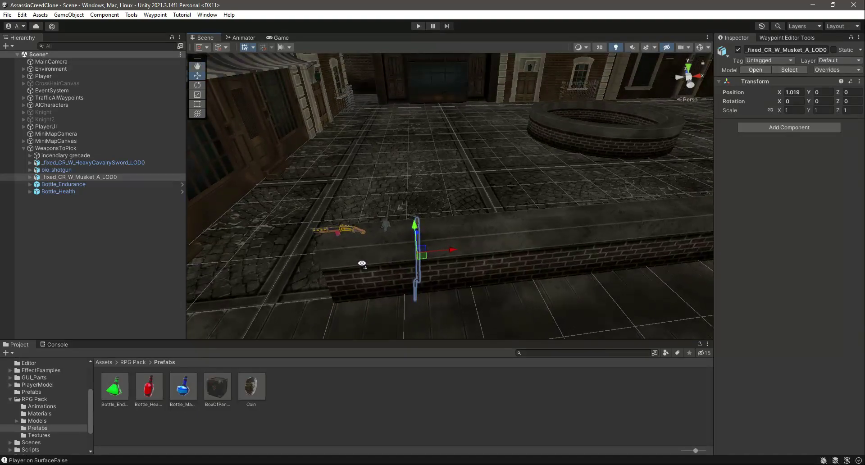
pyautogui.click(55, 171)
pyautogui.click(74, 163)
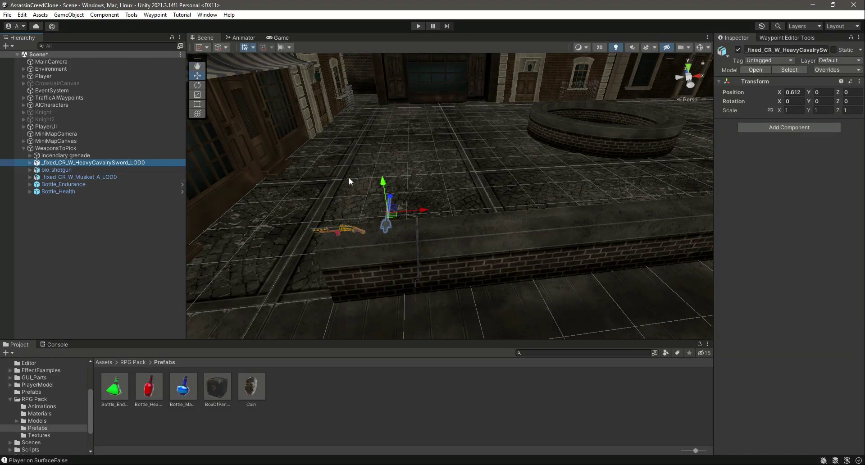
pyautogui.keyDown('ctrl'); pyautogui.click(70, 193); pyautogui.keyUp('ctrl')
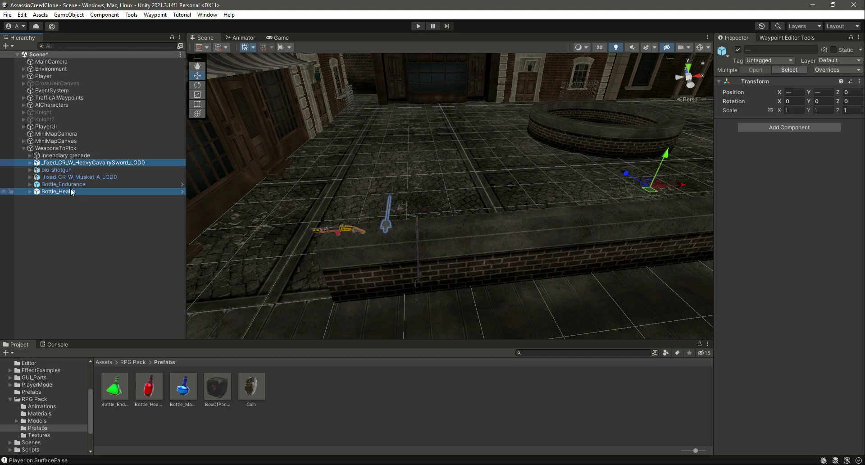
pyautogui.keyDown('ctrl'); pyautogui.click(72, 170); pyautogui.keyUp('ctrl')
pyautogui.keyDown('shift'); pyautogui.click(75, 178); pyautogui.keyUp('shift')
pyautogui.rightClick(75, 172)
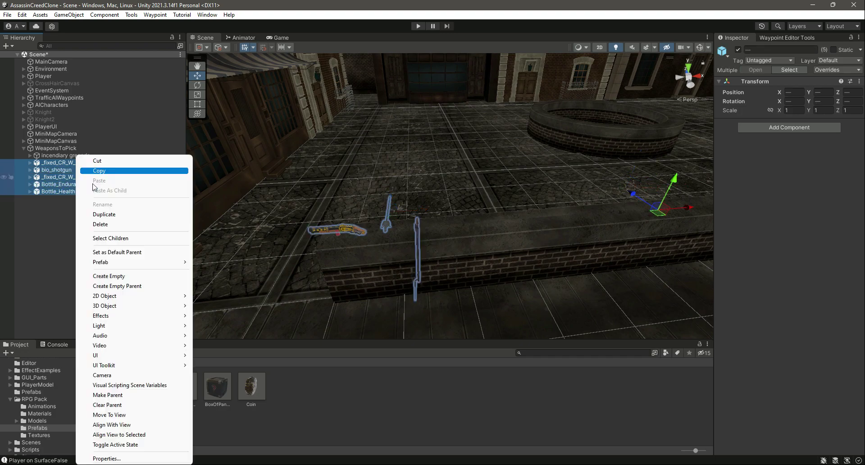
pyautogui.moveTo(158, 262)
pyautogui.click(226, 282)
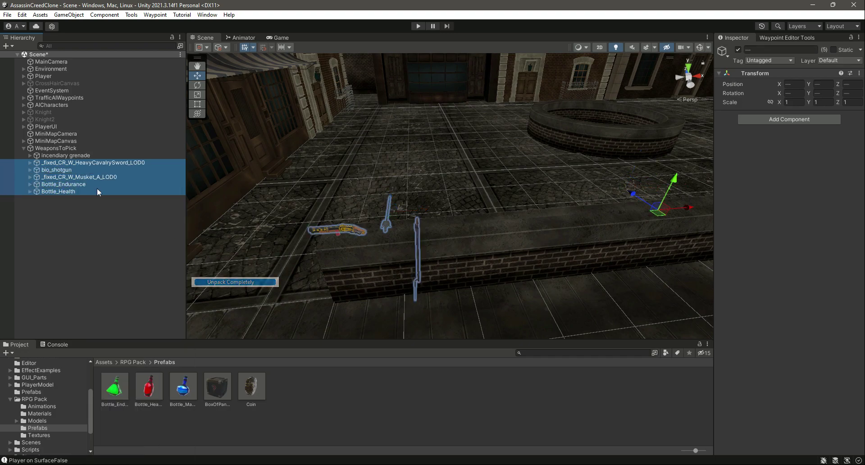
# Step: Move the heavy cavalry sword to the near end of the wall, at about X -0.04, Z -0.34
pyautogui.click(70, 163)
pyautogui.click(64, 156)
pyautogui.click(68, 164)
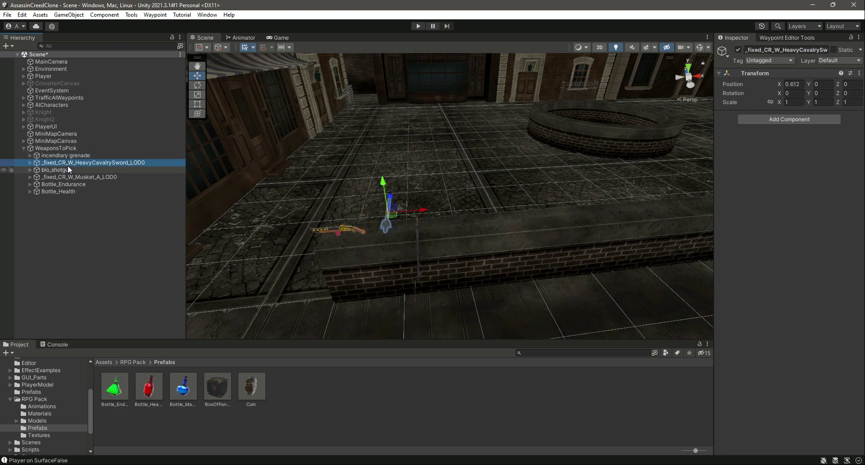
pyautogui.moveTo(421, 210); pyautogui.dragTo(379, 228)
pyautogui.moveTo(348, 202); pyautogui.dragTo(347, 216)
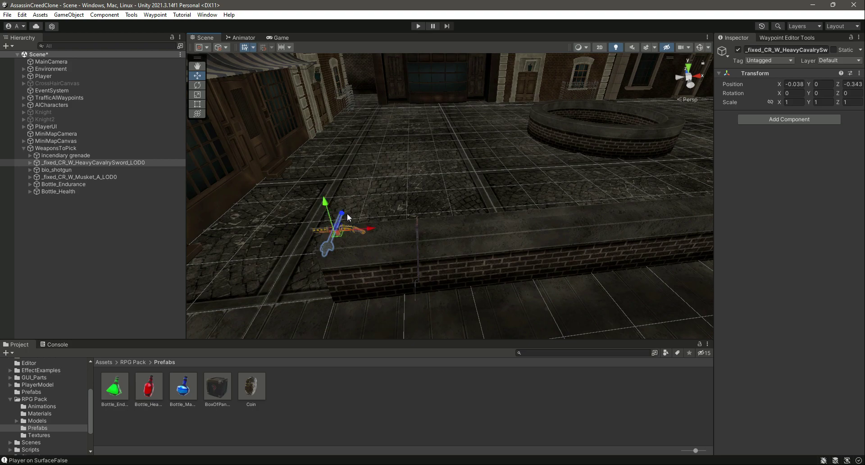
# Step: Make the heavy cavalry sword the first child of WeaponsToPick and rename it Sword
pyautogui.moveTo(90, 163); pyautogui.dragTo(91, 155)
pyautogui.click(776, 50)
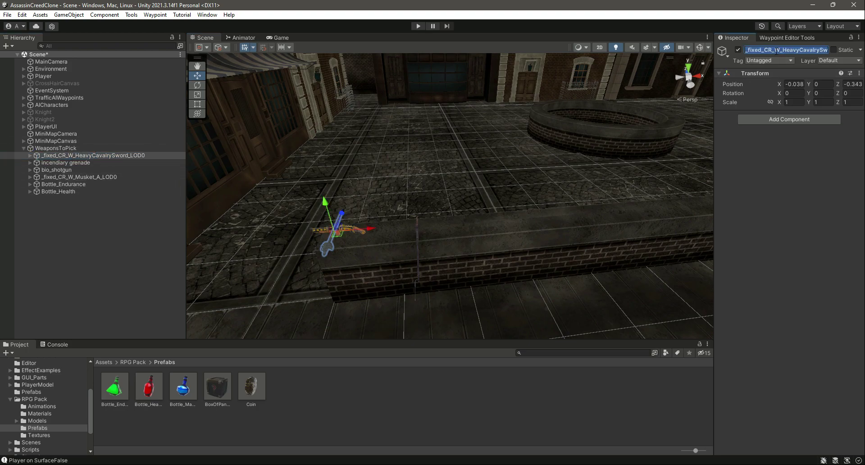
pyautogui.write('Sword')
pyautogui.press('Return')
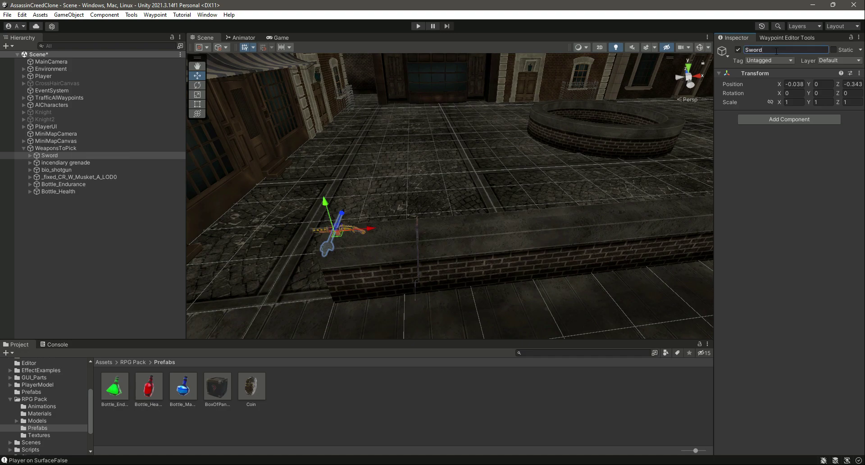
# Step: Move the musket along the wall to X about 1.88
pyautogui.click(84, 162)
pyautogui.click(77, 170)
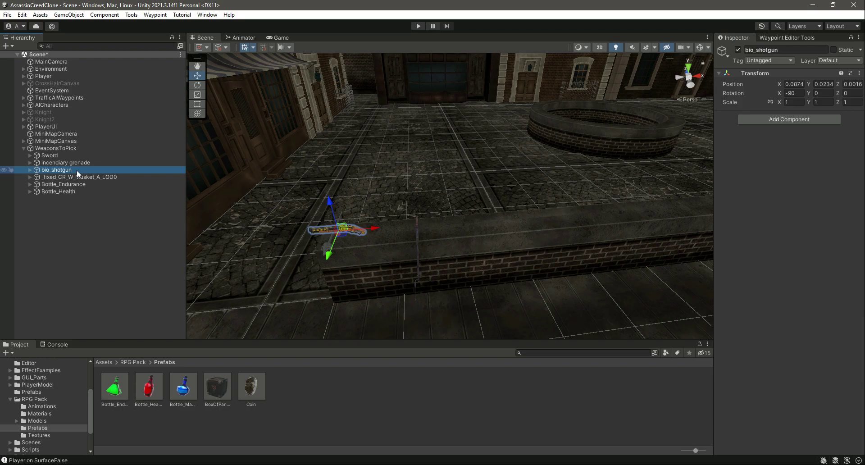
pyautogui.click(86, 177)
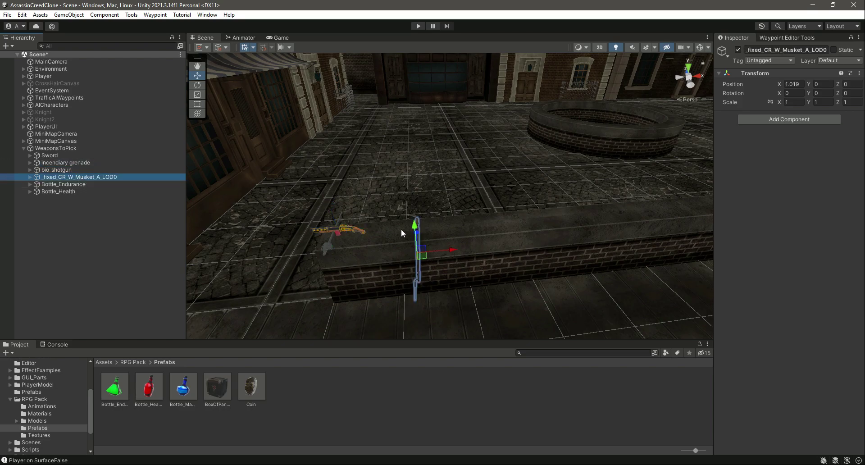
pyautogui.moveTo(455, 252); pyautogui.dragTo(525, 246)
# Step: Rename the musket as Rifle and place it directly below Sword in the hierarchy
pyautogui.click(765, 50)
pyautogui.write('Rifle')
pyautogui.press('Return')
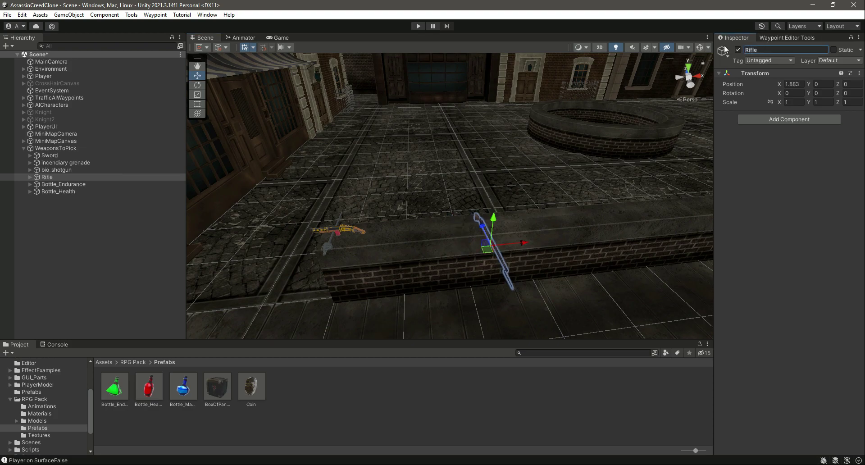
pyautogui.moveTo(58, 177); pyautogui.dragTo(61, 161)
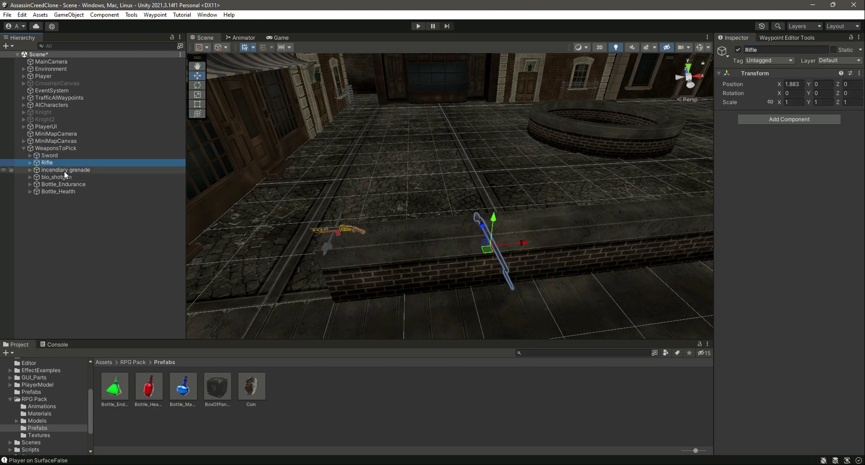
# Step: Place bio_shotgun directly below Rifle in the hierarchy and rename it Bazooka
pyautogui.moveTo(66, 179); pyautogui.dragTo(77, 166)
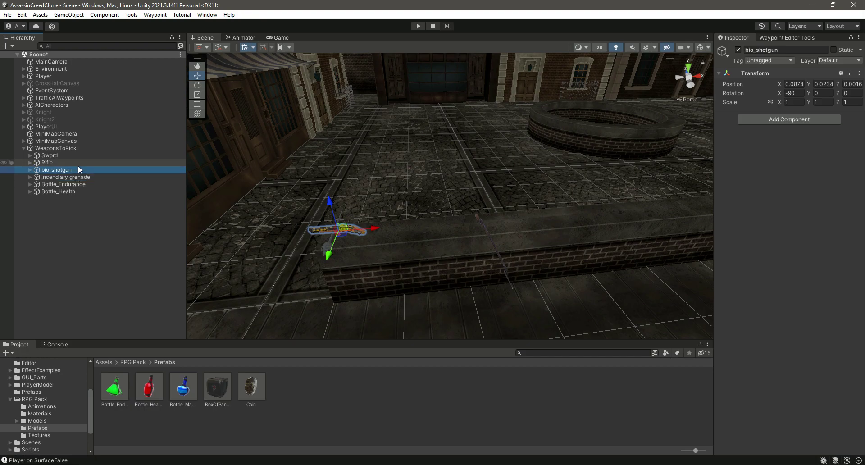
pyautogui.click(791, 50)
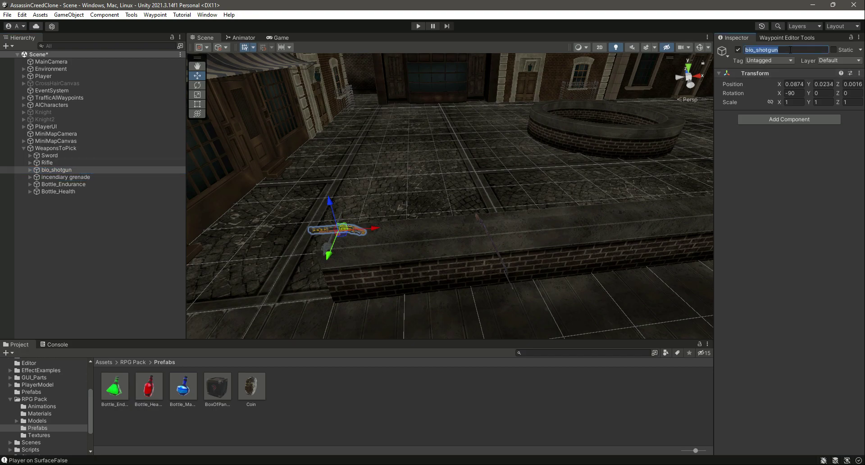
pyautogui.write('Bazooka')
pyautogui.click(61, 177)
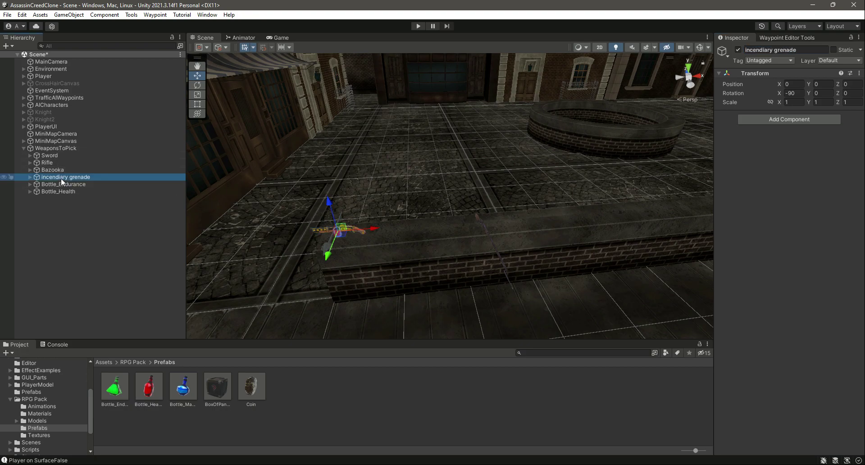
# Step: Move the Bazooka along the wall to X about 3.66
pyautogui.click(62, 171)
pyautogui.moveTo(371, 230); pyautogui.dragTo(625, 218)
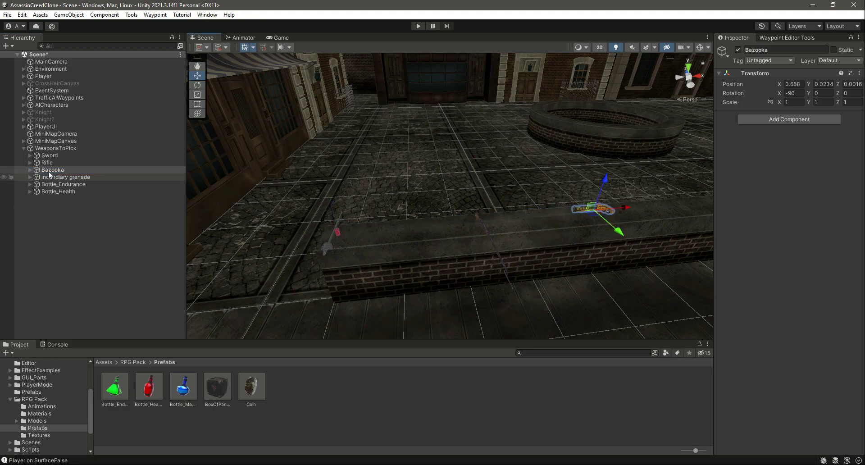
# Step: Move the incendiary grenade along the wall to X about 4.87 and rename it Grenade
pyautogui.click(59, 177)
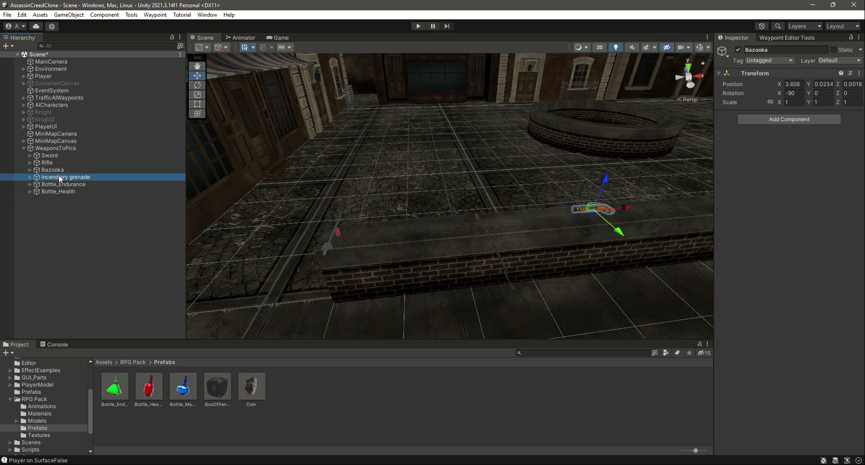
pyautogui.moveTo(375, 229); pyautogui.dragTo(704, 215)
pyautogui.moveTo(591, 262); pyautogui.dragTo(644, 241, button='right')
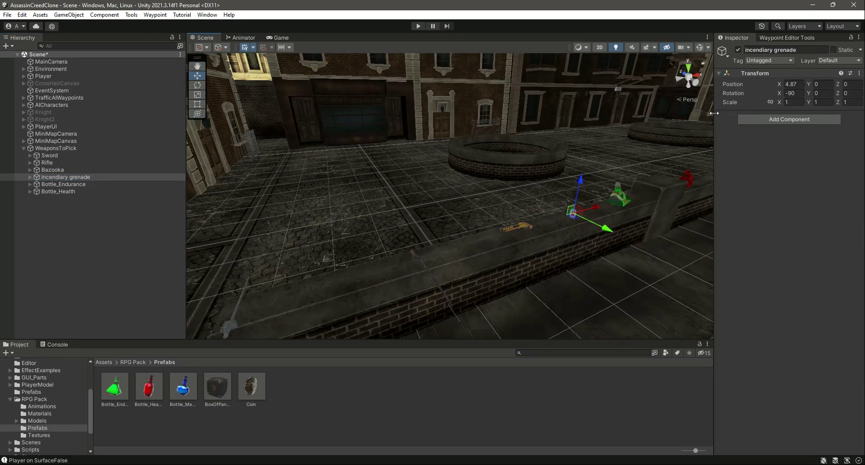
pyautogui.click(784, 49)
pyautogui.write('Grenade')
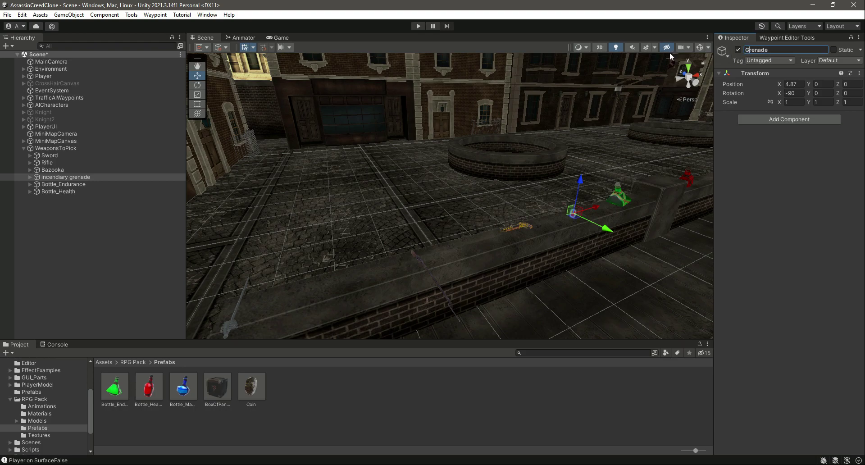
pyautogui.press('Return')
# Step: Move Bottle_Endurance farther along the wall, past the pillar, to X about 8.59
pyautogui.click(56, 185)
pyautogui.moveTo(454, 245); pyautogui.dragTo(405, 252, button='right')
pyautogui.press('f')
pyautogui.moveTo(427, 225); pyautogui.dragTo(535, 235)
pyautogui.press('f')
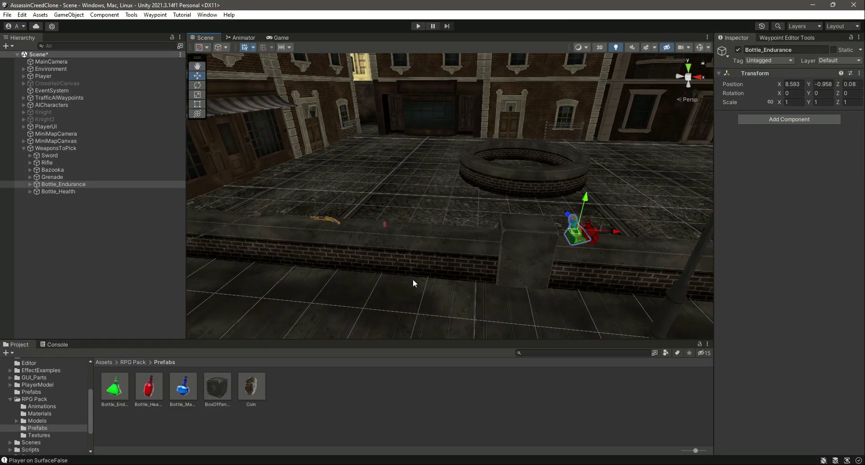
# Step: Move Bottle_Health farther along the wall to X about 11.95
pyautogui.click(59, 191)
pyautogui.moveTo(470, 220); pyautogui.dragTo(574, 224)
pyautogui.moveTo(474, 267); pyautogui.dragTo(528, 218, button='right')
# Step: Delete the three parts of the wooden bench beside the wall near Bottle_Health
pyautogui.click(450, 169)
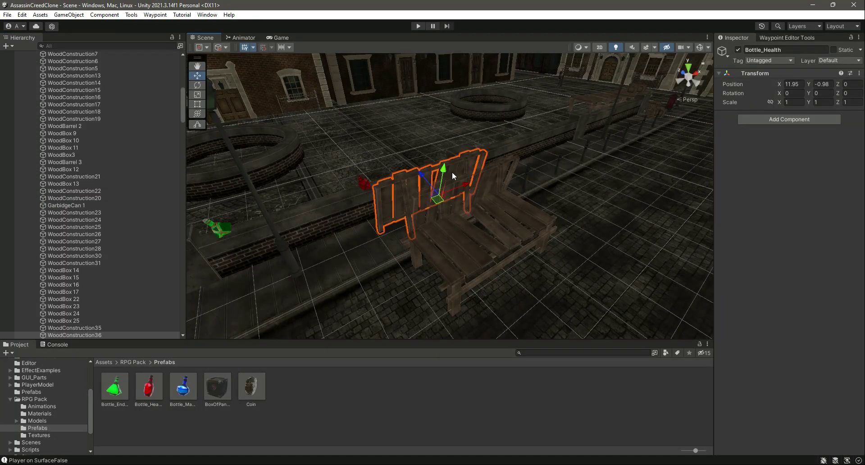
pyautogui.press('Delete')
pyautogui.click(486, 188)
pyautogui.press('Delete')
pyautogui.click(492, 229)
pyautogui.press('Delete')
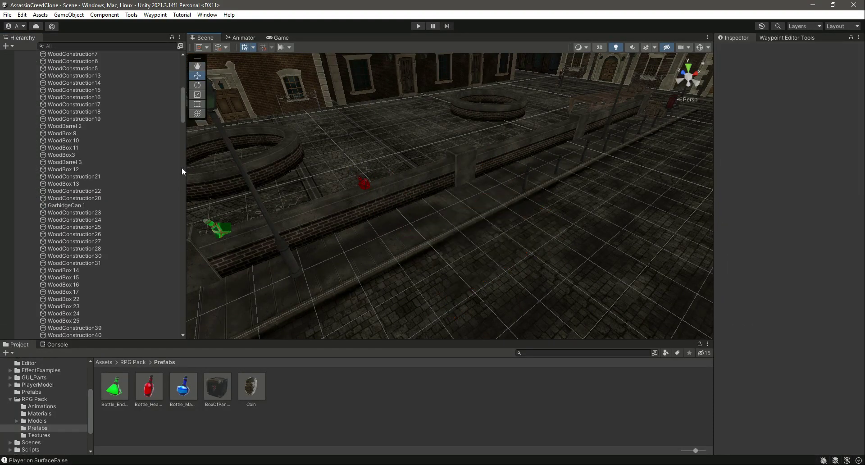
# Step: Collapse the Environment group and rename Bottle_Endurance under WeaponsToPick as Energy
pyautogui.moveTo(182, 118); pyautogui.dragTo(182, 84)
pyautogui.click(24, 68)
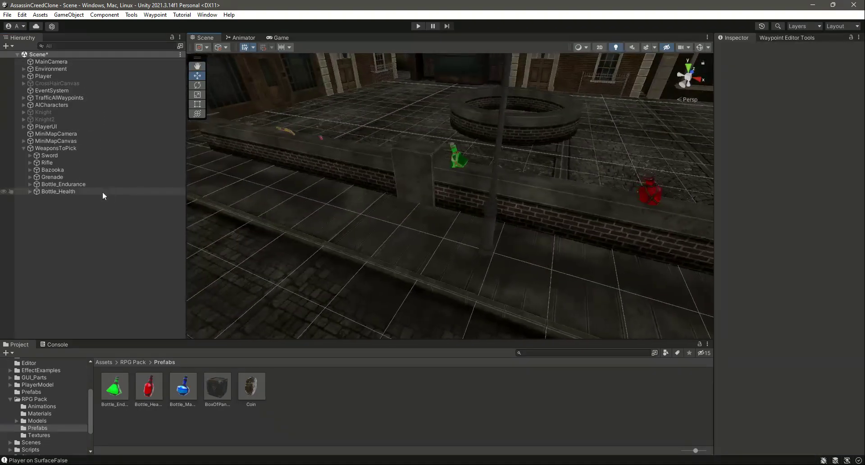
pyautogui.click(85, 185)
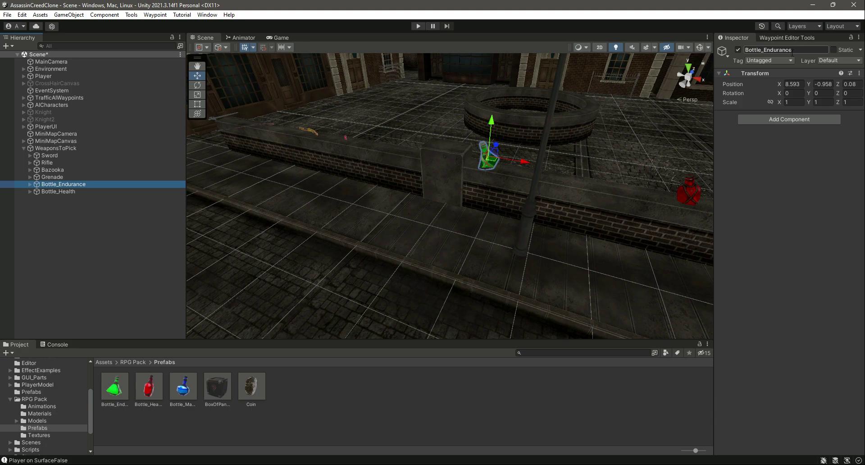
pyautogui.click(810, 53)
pyautogui.write('Energy')
pyautogui.press('Return')
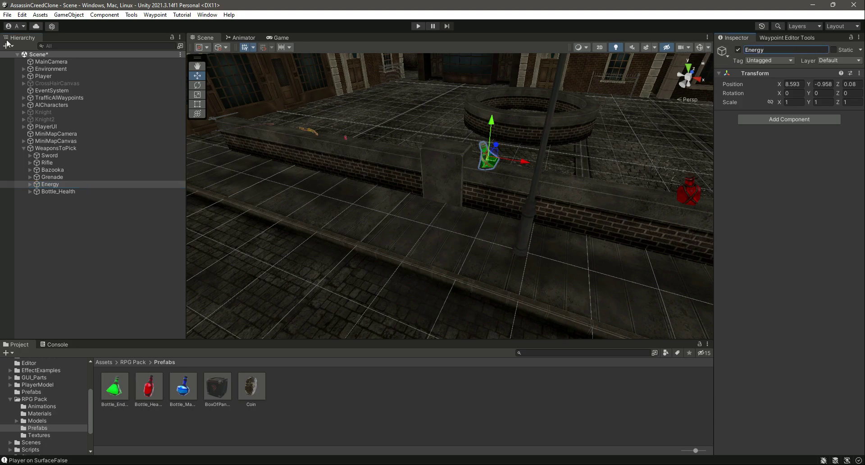
# Step: Rename Bottle_Health under WeaponsToPick as Health
pyautogui.click(66, 190)
pyautogui.click(765, 50)
pyautogui.click(764, 50)
pyautogui.press('BackSpace')
pyautogui.press('BackSpace')
pyautogui.press('BackSpace')
pyautogui.press('BackSpace')
pyautogui.press('BackSpace')
pyautogui.press('BackSpace')
pyautogui.press('BackSpace')
pyautogui.press('Return')
# Step: Place Health above Energy in the hierarchy and swap the bottles along the wall, Health at X about 8.77 and Energy at about 11.50
pyautogui.moveTo(48, 192); pyautogui.dragTo(64, 182)
pyautogui.press('f')
pyautogui.moveTo(501, 142)
pyautogui.mouseDown()
pyautogui.moveTo(331, 172)
pyautogui.moveTo(460, 151)
pyautogui.mouseUp()
pyautogui.click(99, 192)
pyautogui.moveTo(538, 226); pyautogui.dragTo(424, 231, button='right')
pyautogui.click(72, 183)
# Step: Shift Grenade along the wall and nudge Bazooka to X about 3.73, then save the scene and collapse WeaponsToPick
pyautogui.click(72, 178)
pyautogui.moveTo(492, 187); pyautogui.dragTo(516, 184)
pyautogui.click(92, 170)
pyautogui.moveTo(447, 191); pyautogui.dragTo(450, 190)
pyautogui.hotkey('ctrl', 's')
pyautogui.click(23, 148)
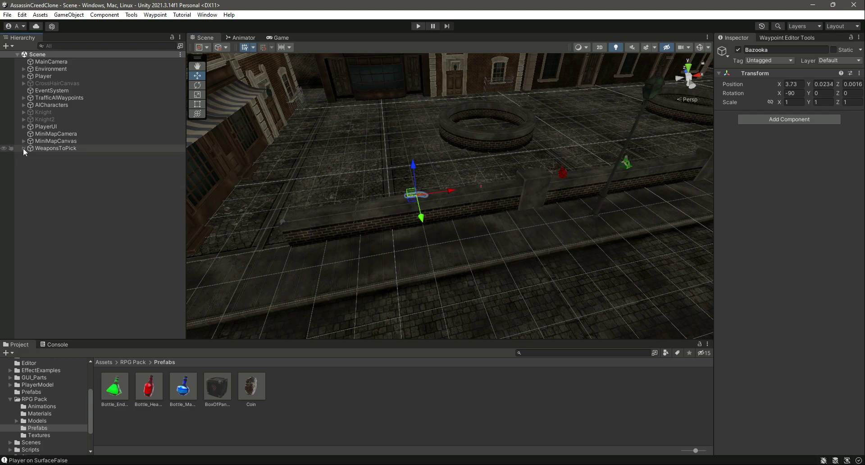
# Step: Open the tag settings from the Sword object and create a new tag named Sword
pyautogui.click(23, 148)
pyautogui.click(50, 155)
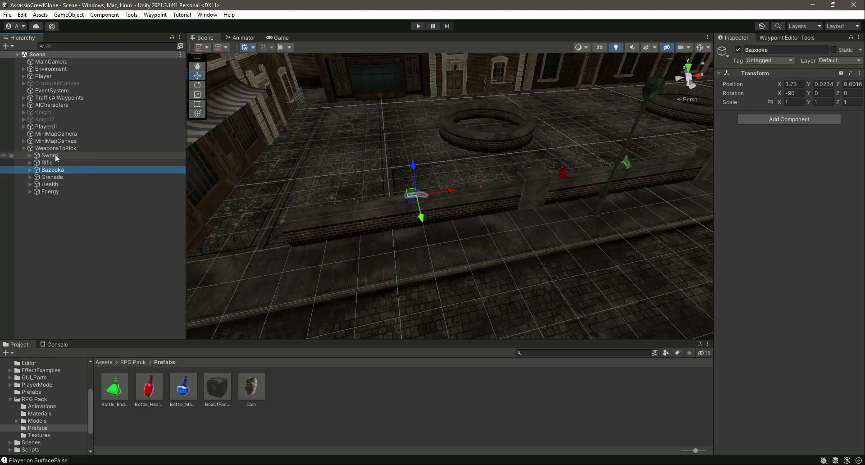
pyautogui.click(776, 62)
pyautogui.click(776, 174)
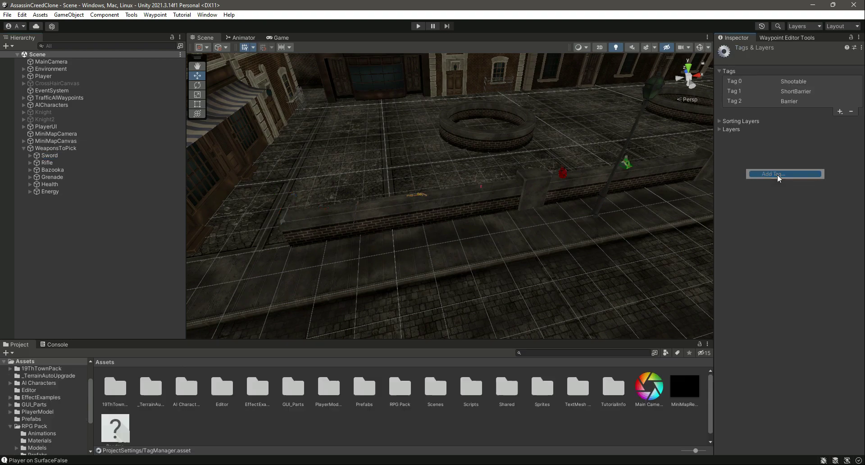
pyautogui.click(840, 112)
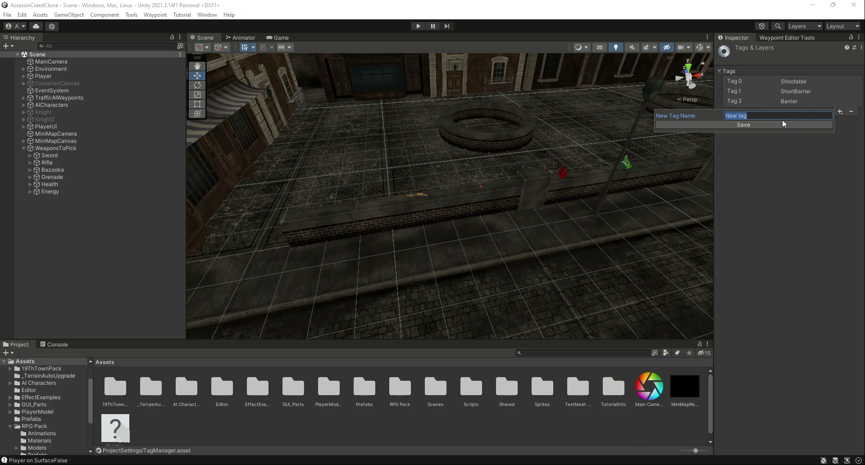
pyautogui.write('Sword')
pyautogui.click(783, 121)
# Step: Create two more tags named Rifle and Bazooka
pyautogui.click(841, 121)
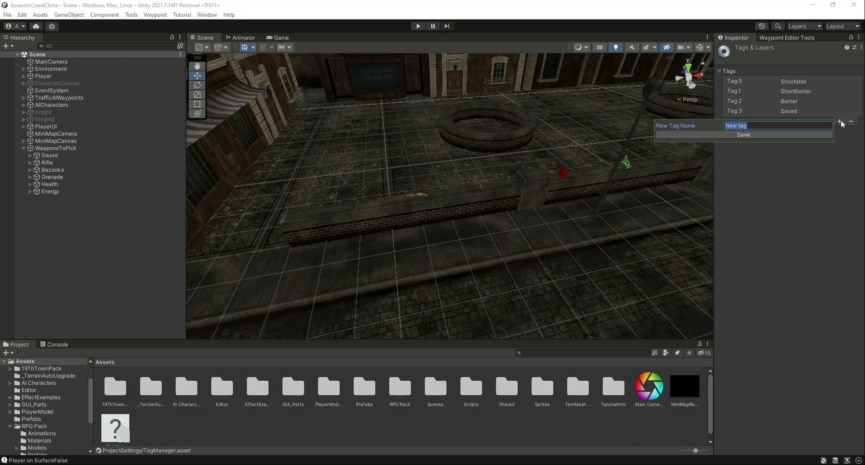
pyautogui.write('Rifle')
pyautogui.press('Return')
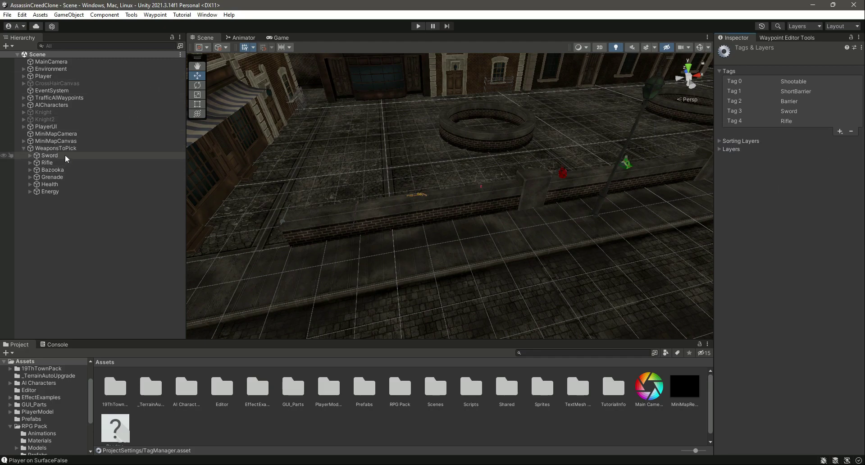
pyautogui.click(840, 131)
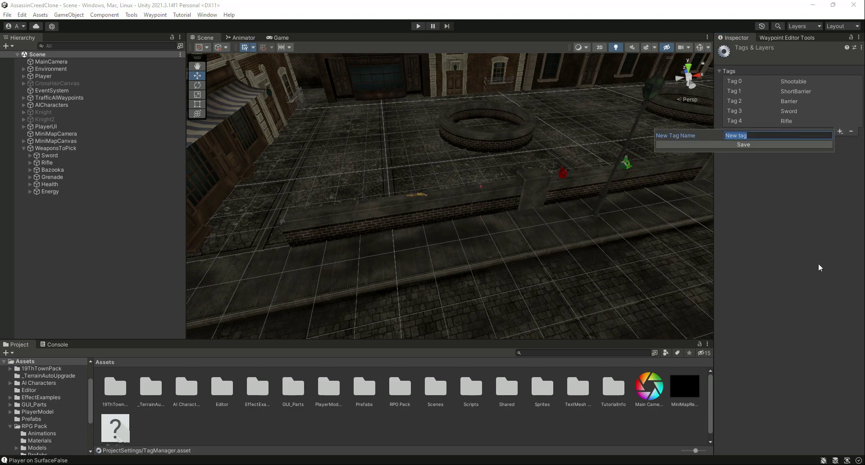
pyautogui.write('Bazooka')
pyautogui.press('Return')
# Step: Create three more tags named Grenade, Health and Energy
pyautogui.click(840, 142)
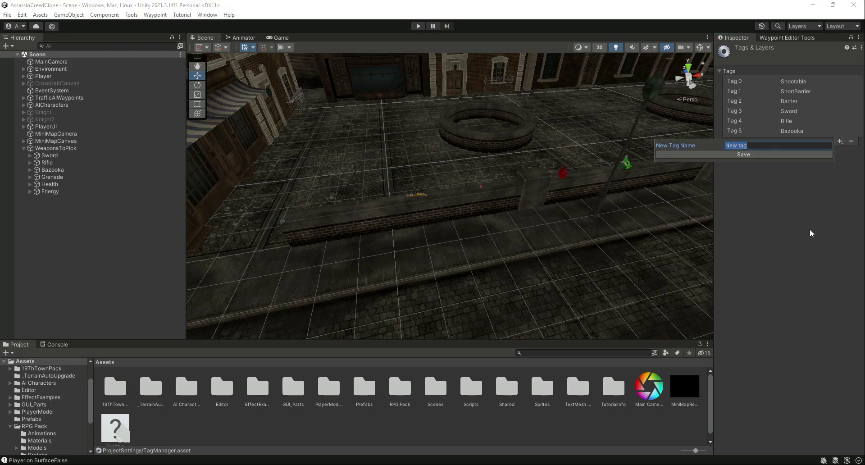
pyautogui.write('Grenade')
pyautogui.press('Return')
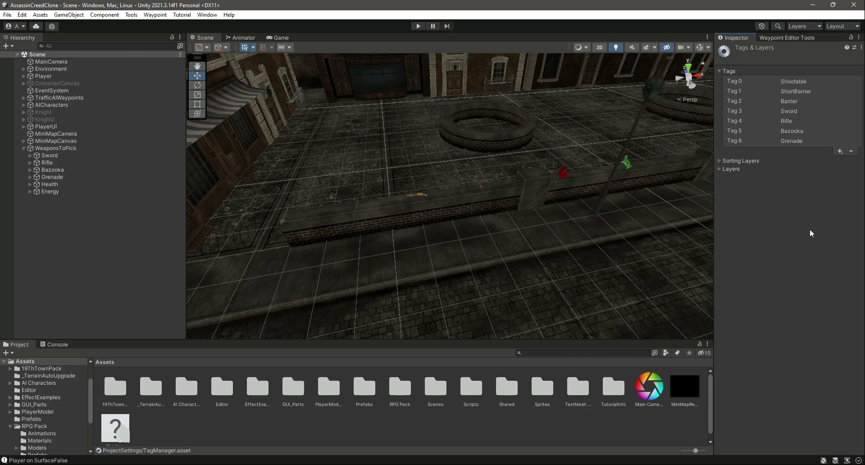
pyautogui.click(840, 152)
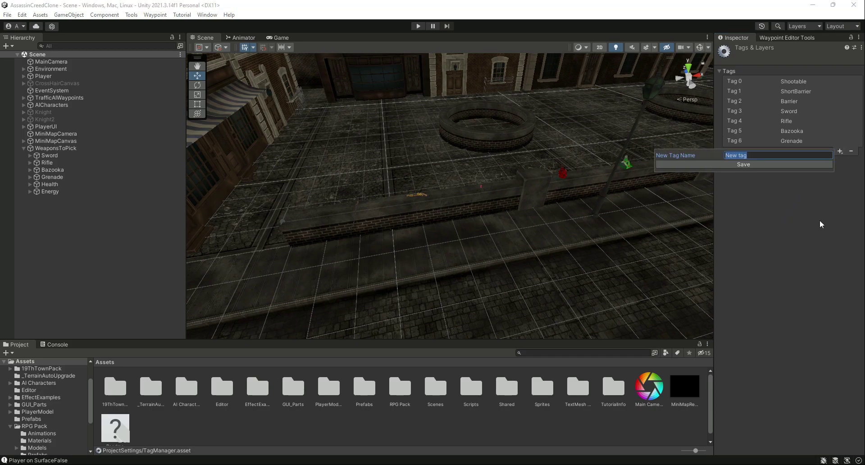
pyautogui.write('H')
pyautogui.press('Return')
pyautogui.click(840, 161)
pyautogui.write('Energy')
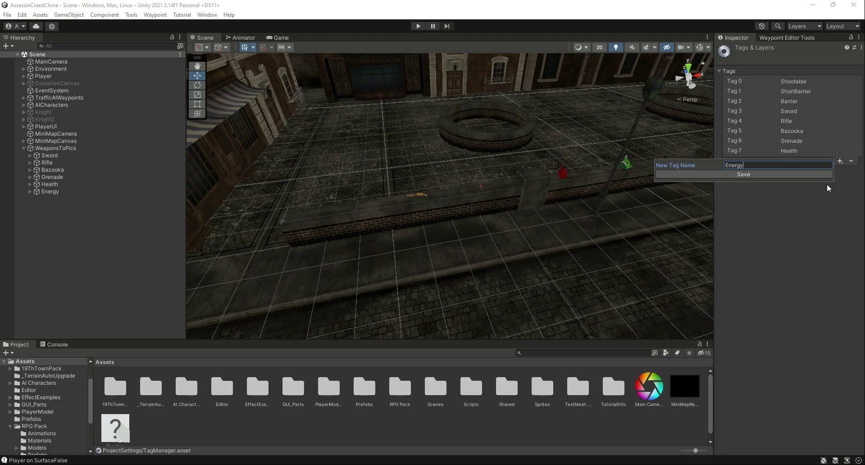
pyautogui.press('Return')
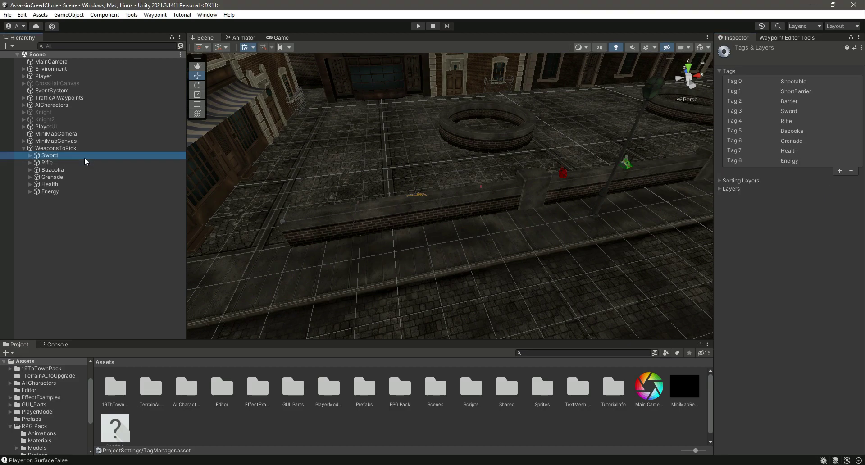
# Step: Assign the Sword tag to the Sword object under WeaponsToPick and save the scene
pyautogui.click(84, 156)
pyautogui.click(765, 62)
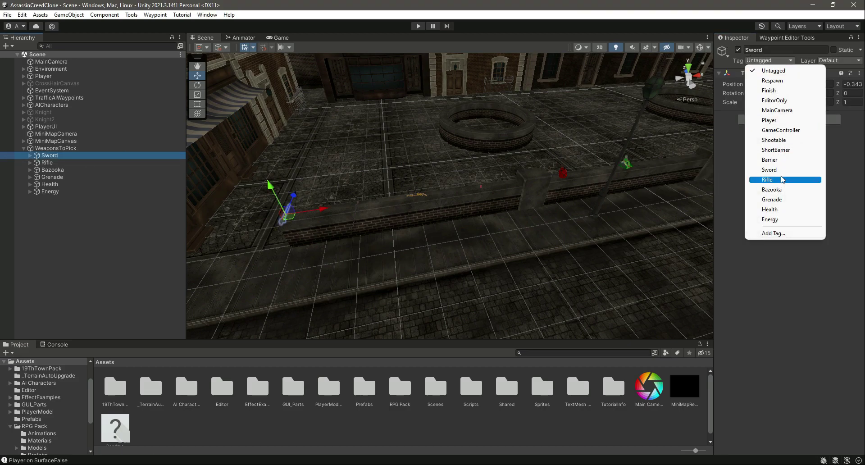
pyautogui.click(782, 170)
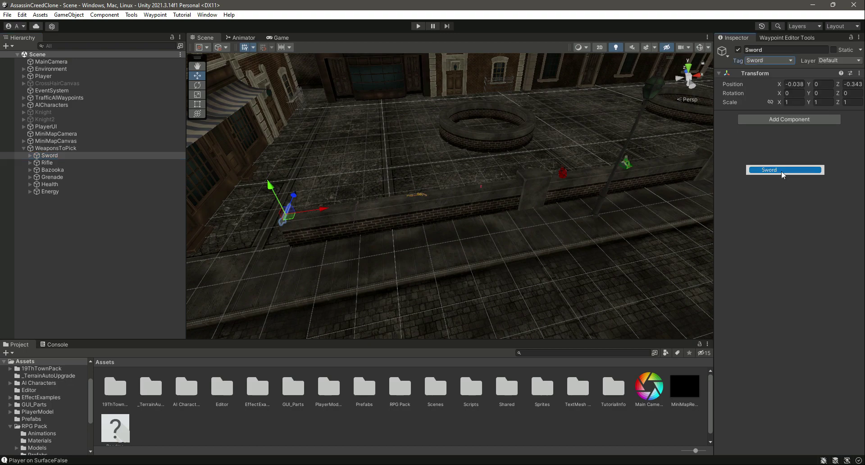
pyautogui.hotkey('ctrl', 's')
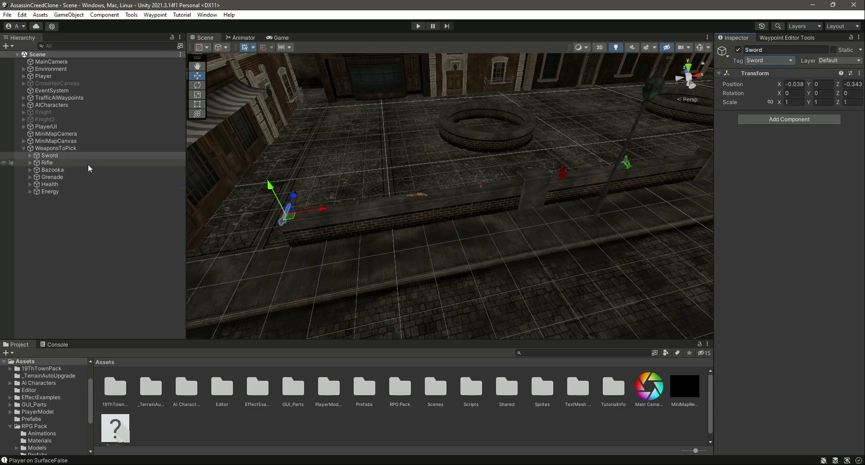
# Step: Assign the Rifle tag to the Rifle object and the Bazooka tag to the Bazooka object
pyautogui.click(90, 163)
pyautogui.click(766, 61)
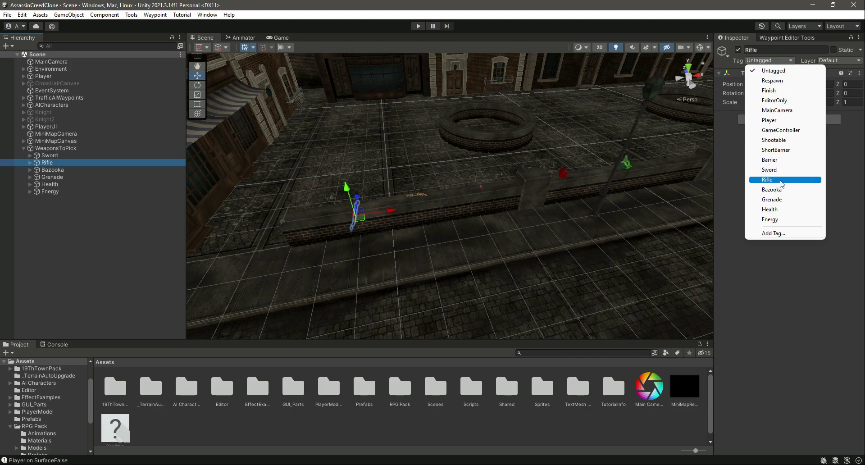
pyautogui.click(786, 180)
pyautogui.click(50, 170)
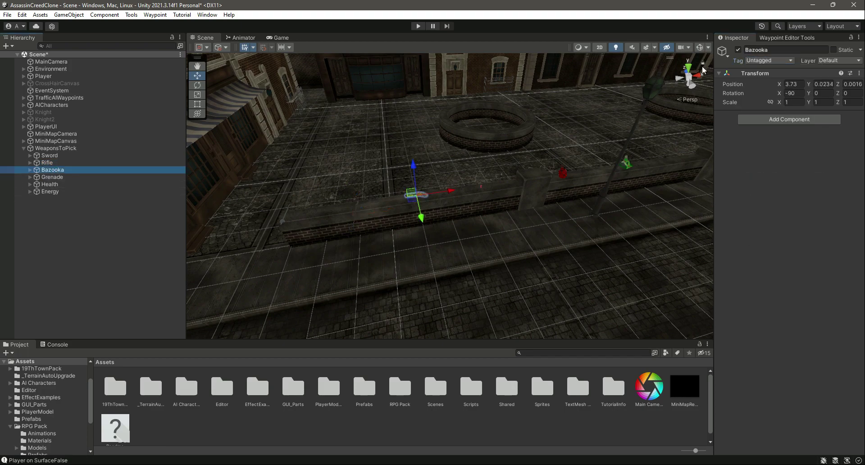
pyautogui.click(761, 63)
pyautogui.click(786, 187)
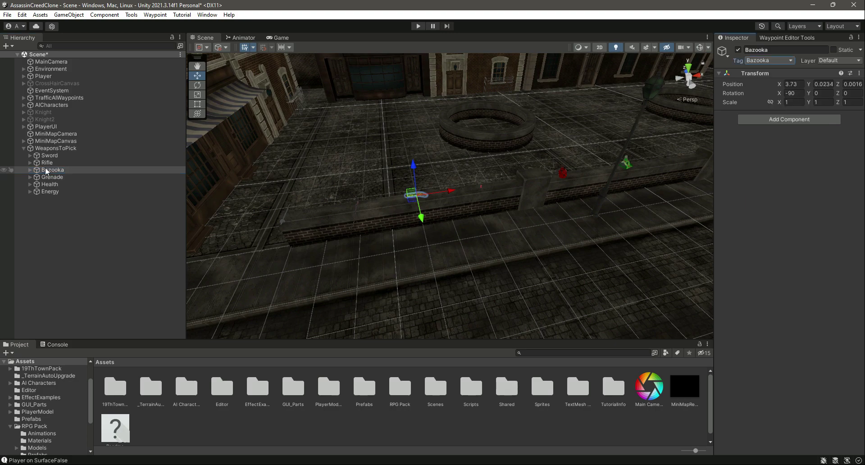
# Step: Assign the Grenade tag to the Grenade object and the Health tag to the Health bottle
pyautogui.click(53, 177)
pyautogui.click(768, 61)
pyautogui.click(782, 202)
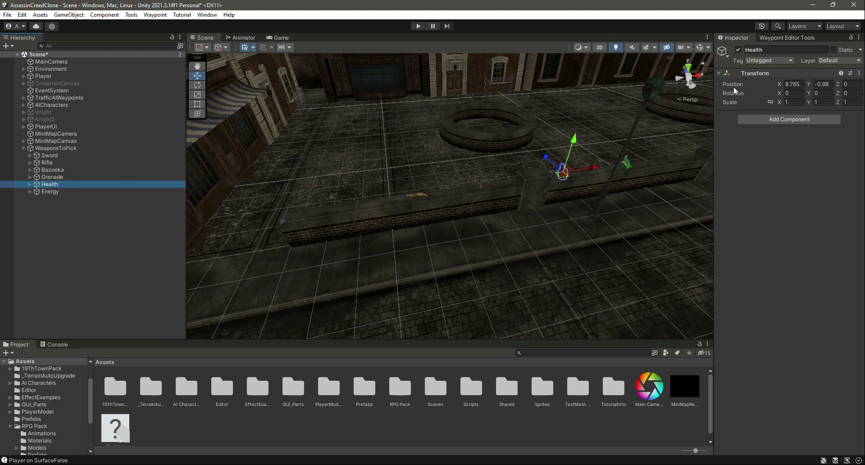
pyautogui.click(766, 61)
pyautogui.click(769, 210)
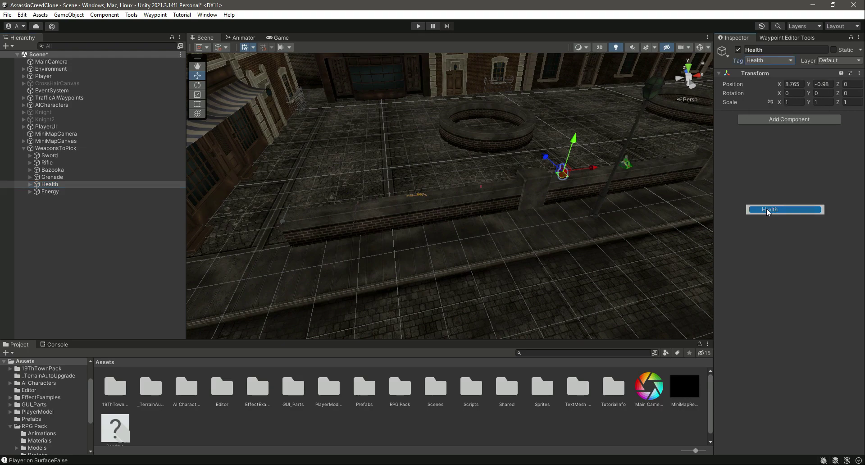
# Step: Assign the Energy tag to the Energy bottle and save the scene
pyautogui.click(63, 191)
pyautogui.click(784, 61)
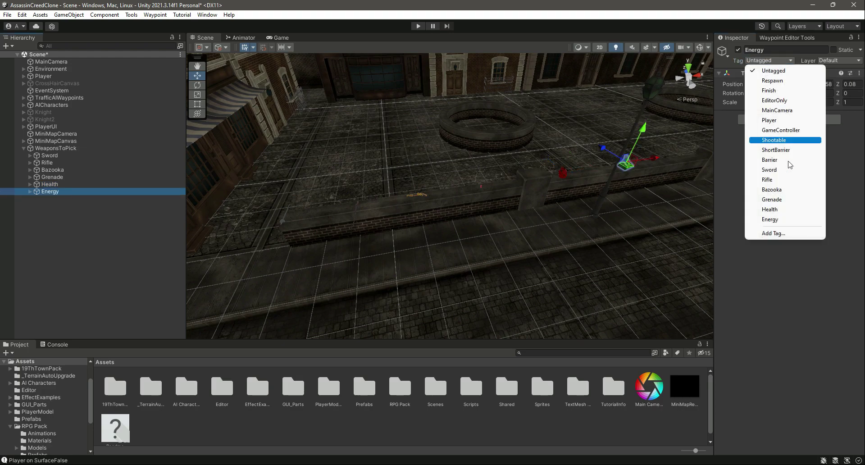
pyautogui.click(774, 220)
pyautogui.hotkey('ctrl', 's')
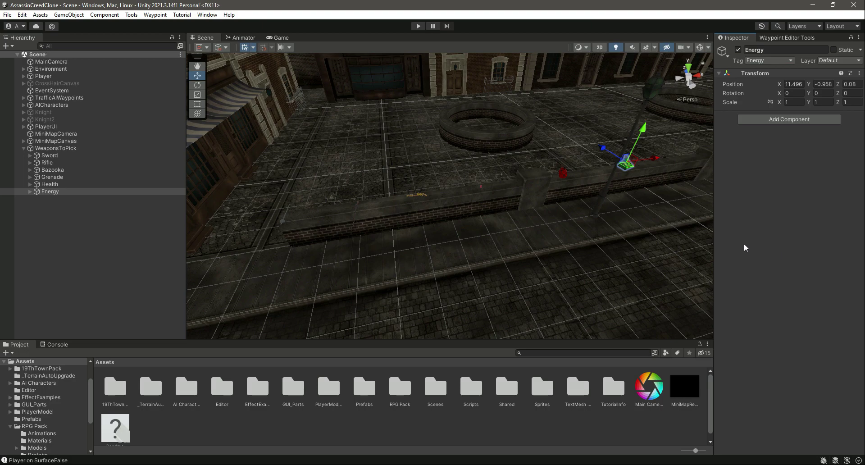
# Step: Check the tag on each of the objects under WeaponsToPick, from Sword to Energy, and collapse the group
pyautogui.click(51, 155)
pyautogui.click(52, 162)
pyautogui.click(56, 170)
pyautogui.click(58, 177)
pyautogui.click(57, 184)
pyautogui.click(59, 191)
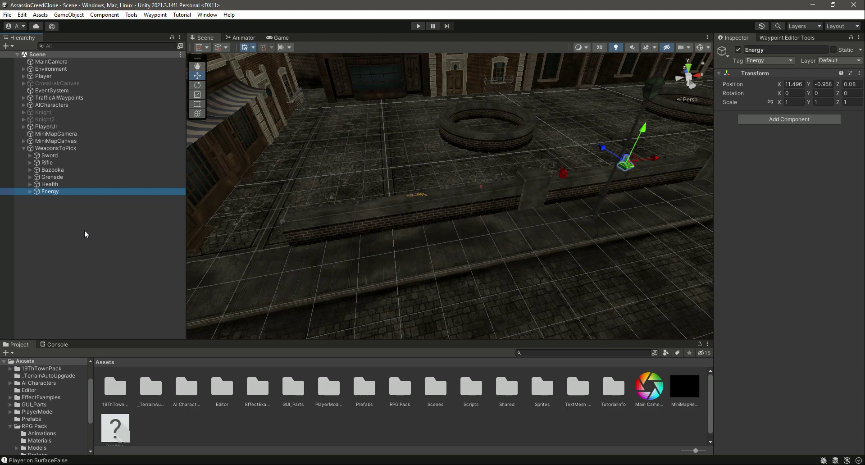
pyautogui.click(23, 148)
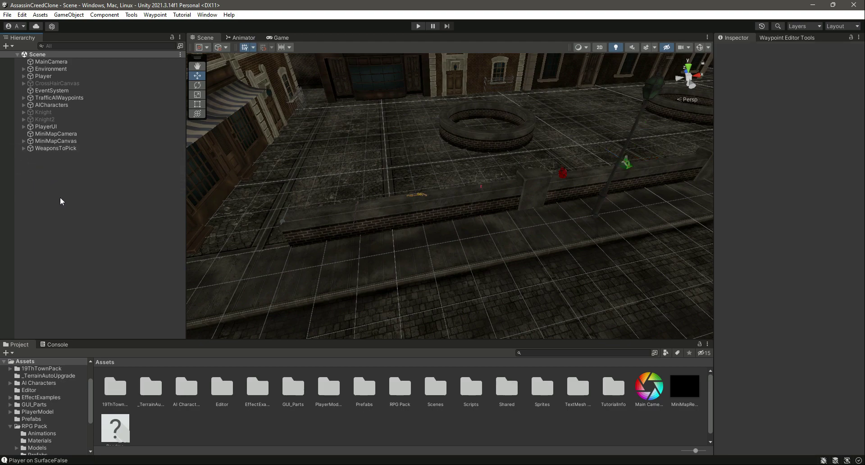